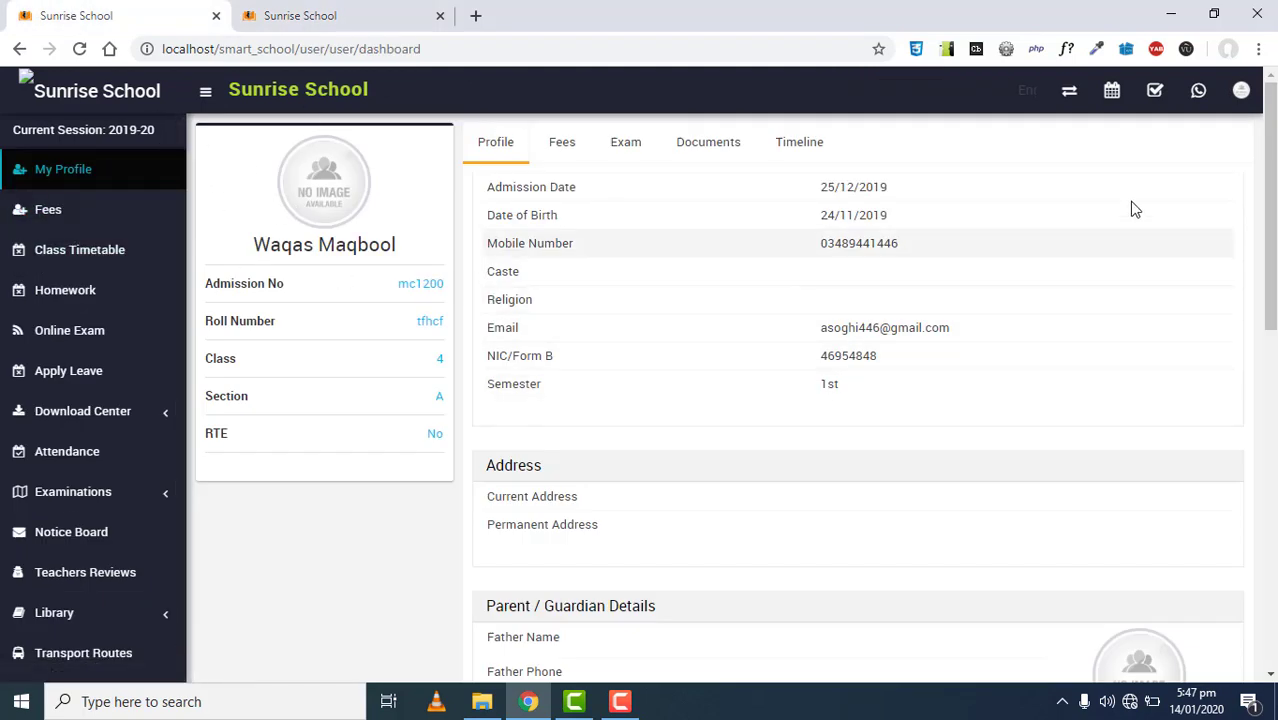
Open the chat page in the student account and check the admin account's chat page in the other browser tab
click(1196, 93)
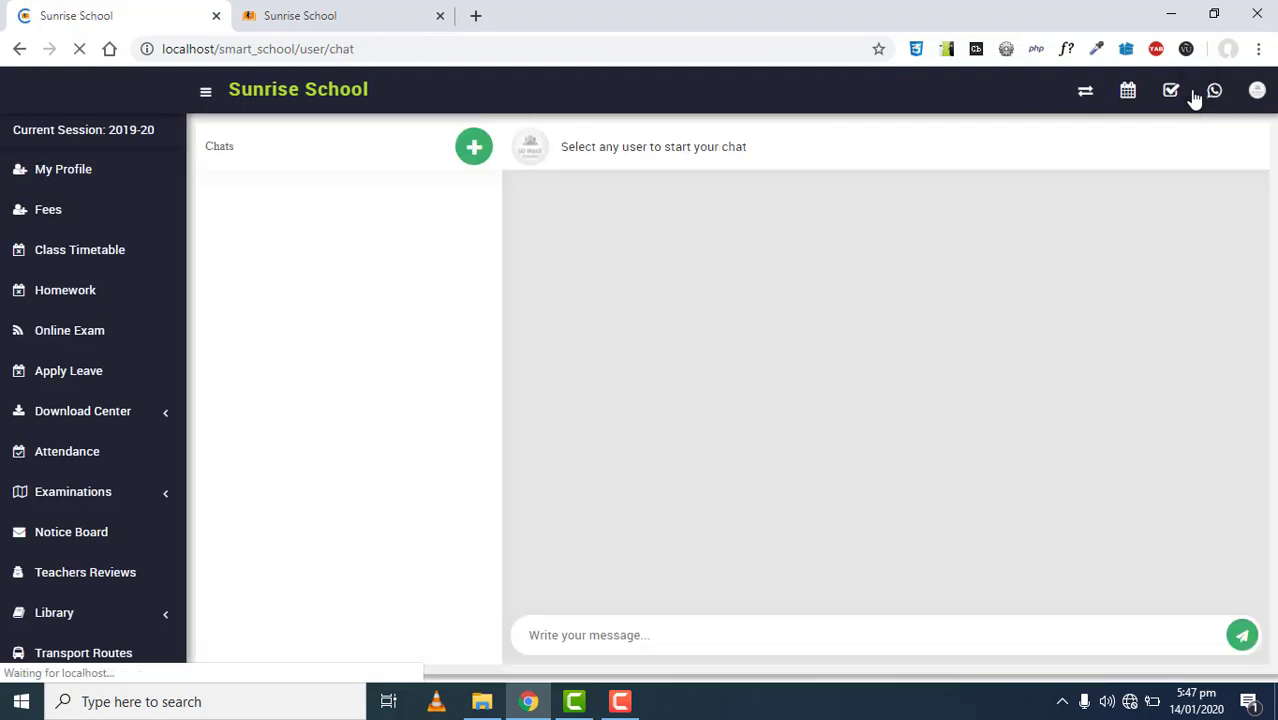
click(354, 17)
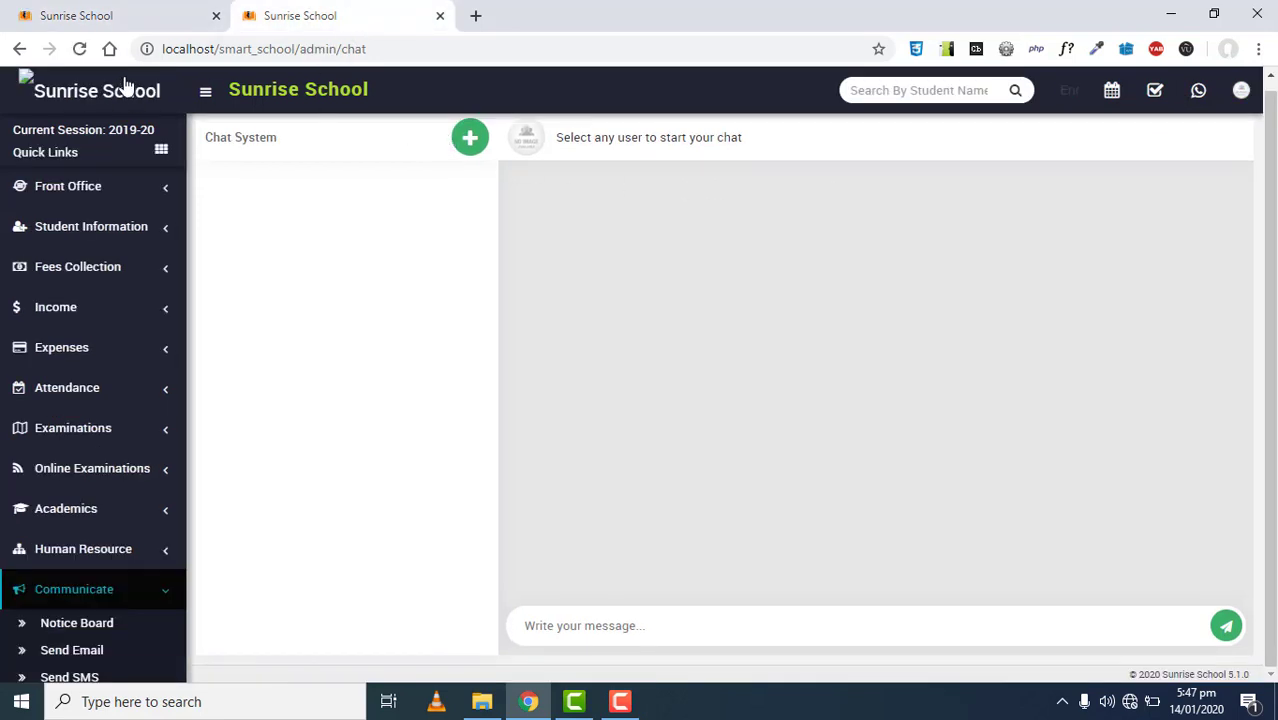
click(148, 17)
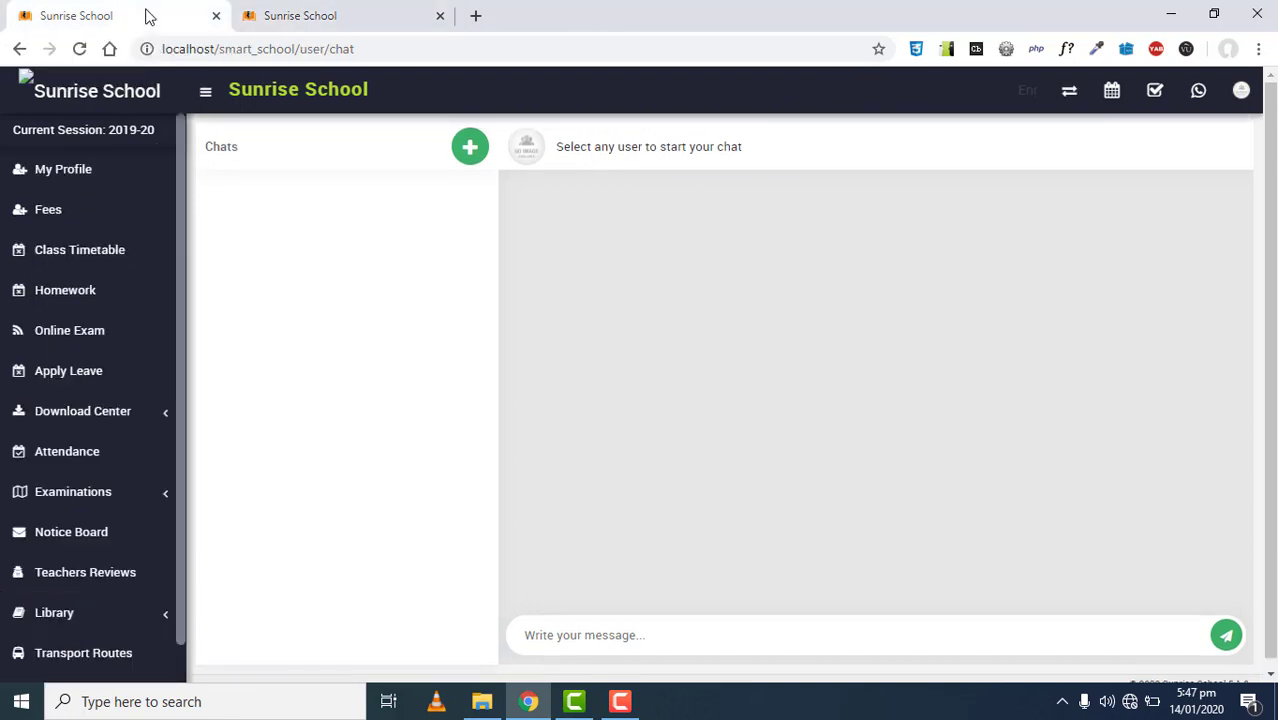
click(472, 150)
click(463, 181)
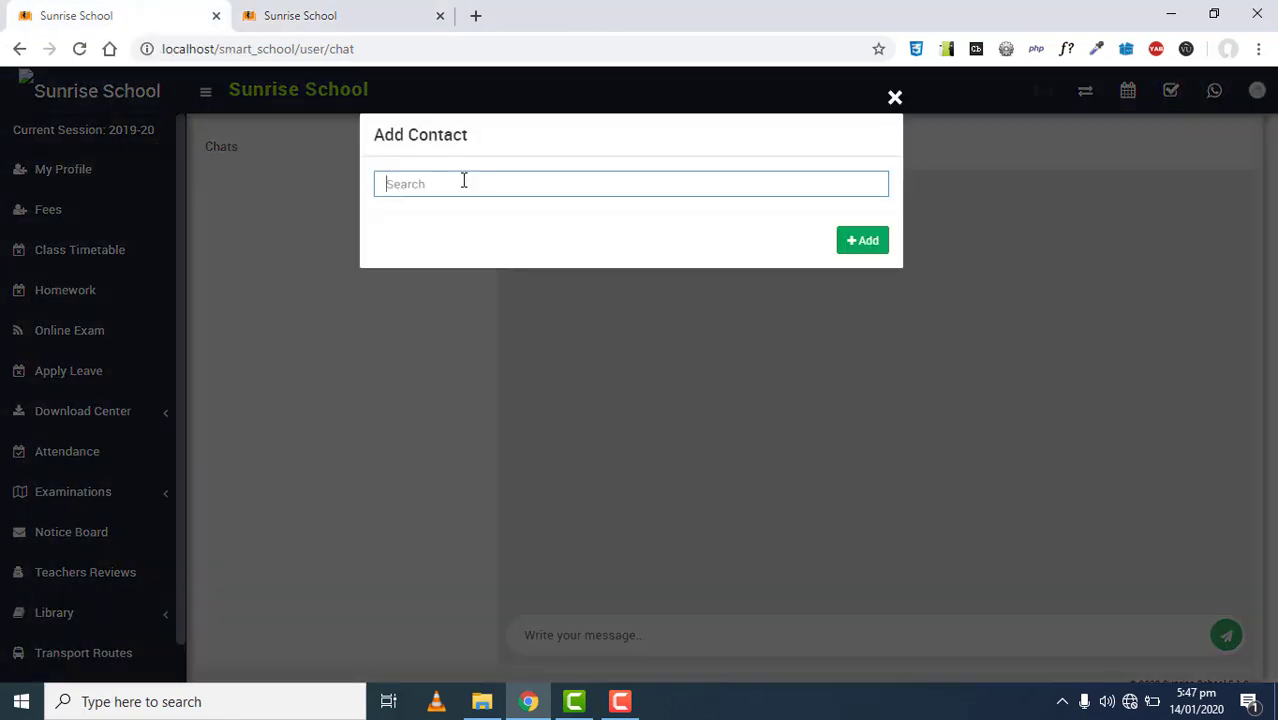
text(super)
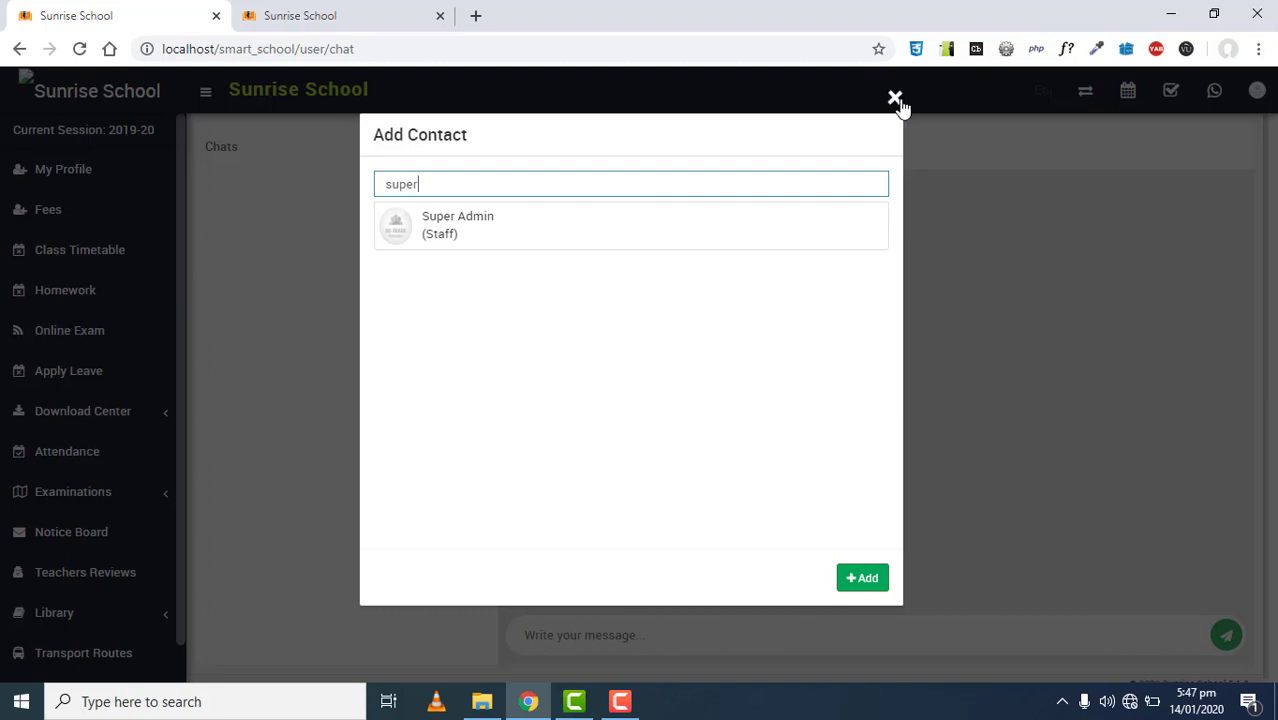
click(540, 234)
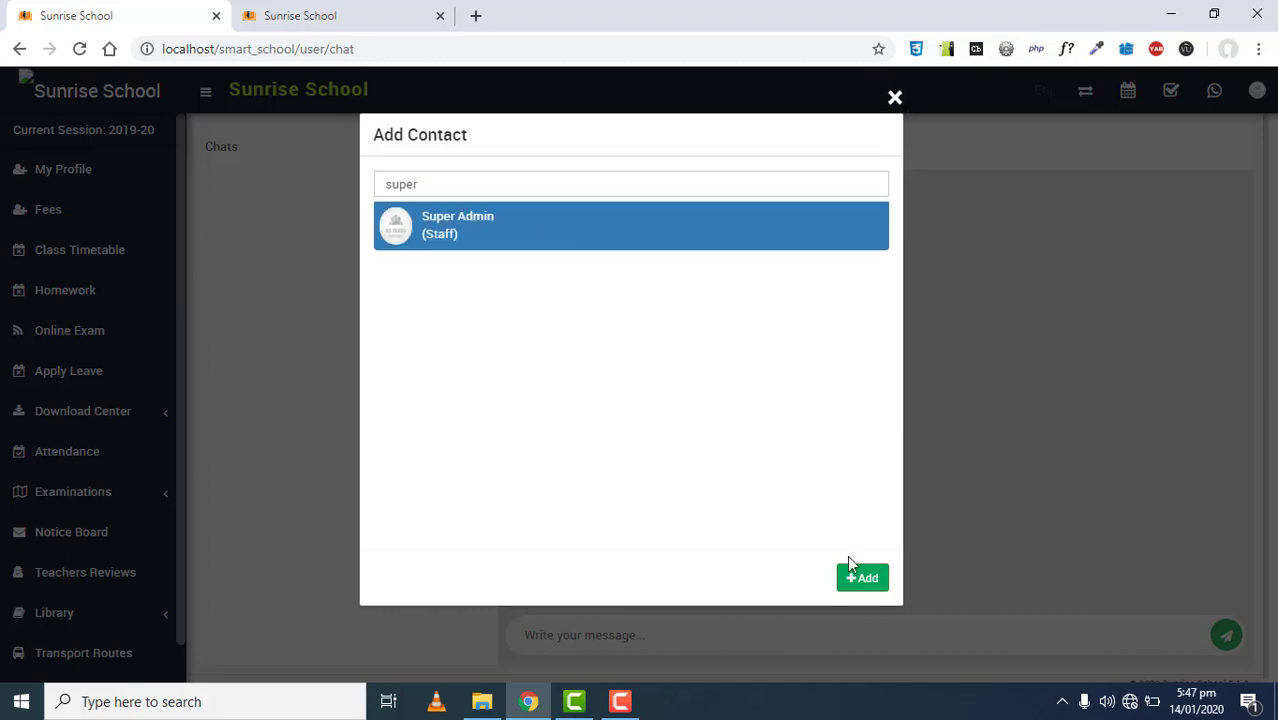
click(895, 97)
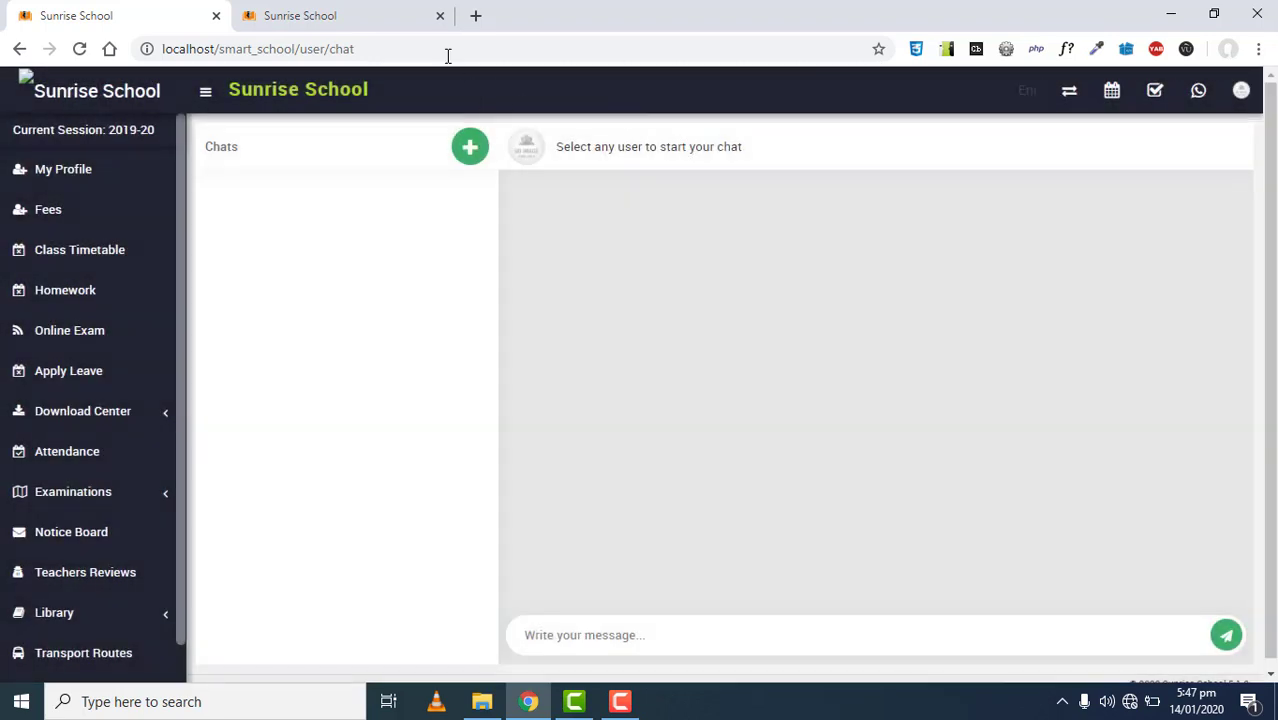
In the admin account's chat, search for the student's first name and add the matching Student entry as a contact
click(354, 15)
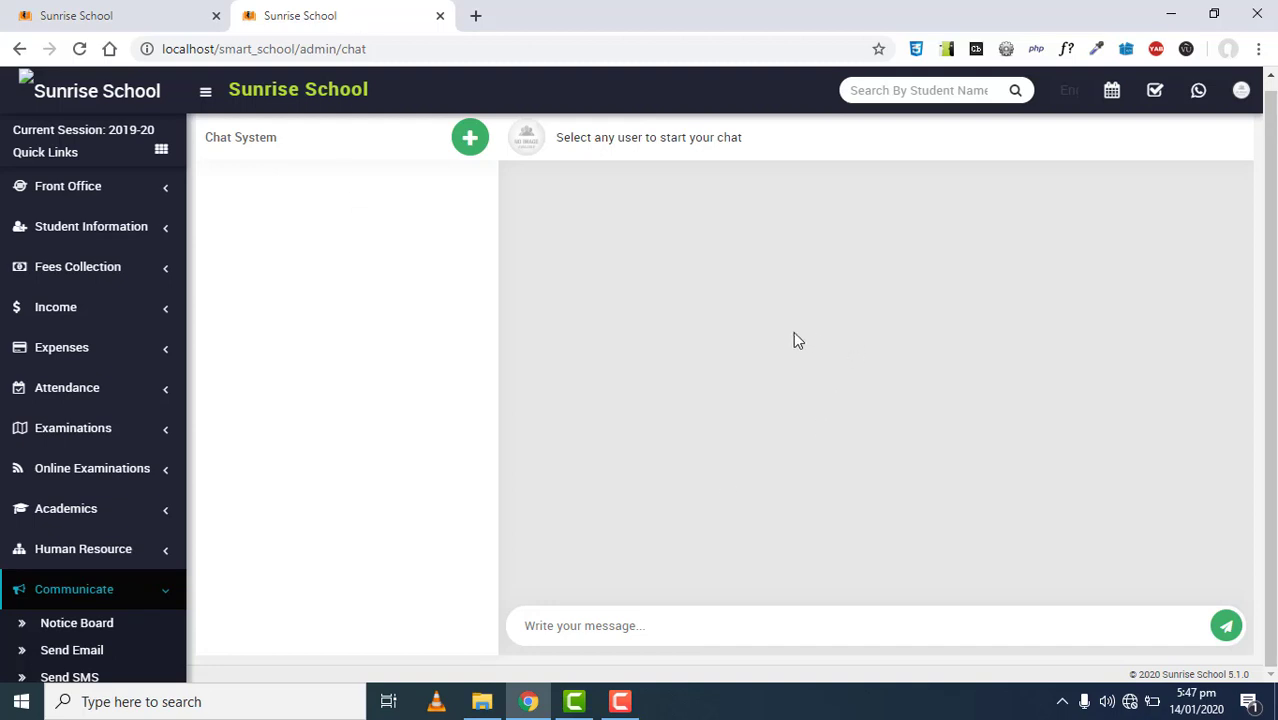
click(471, 139)
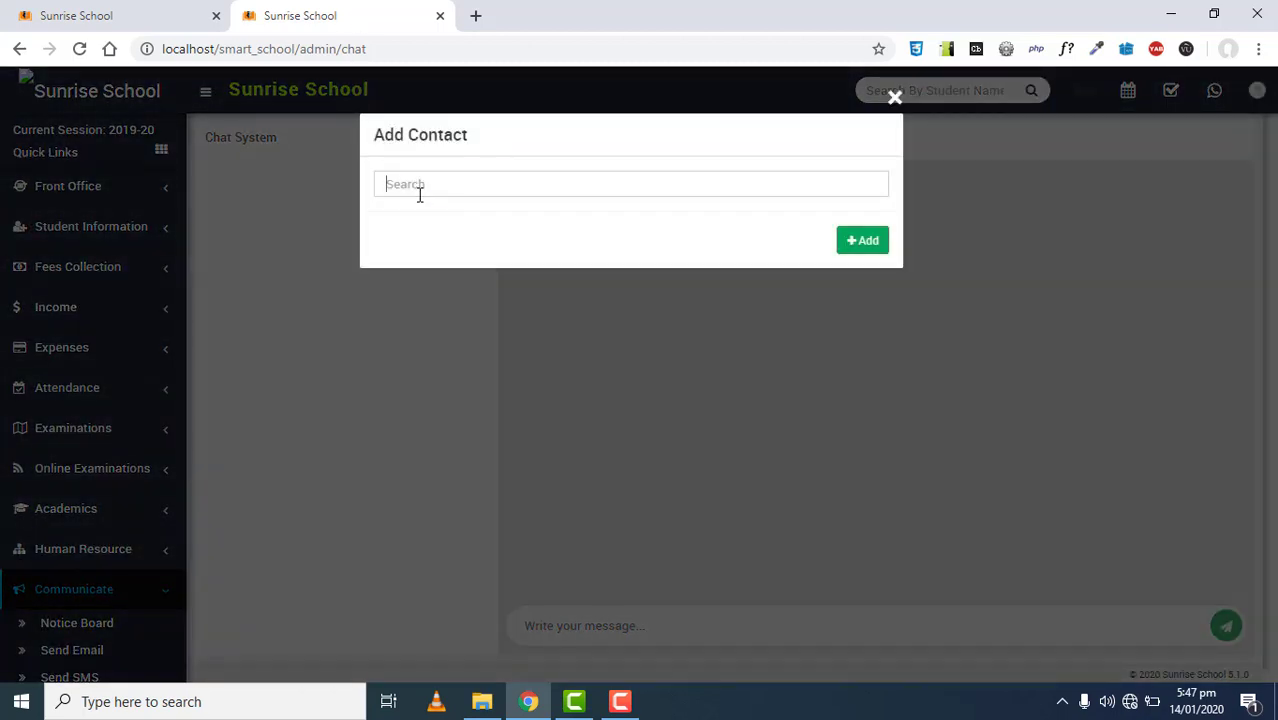
text(waq)
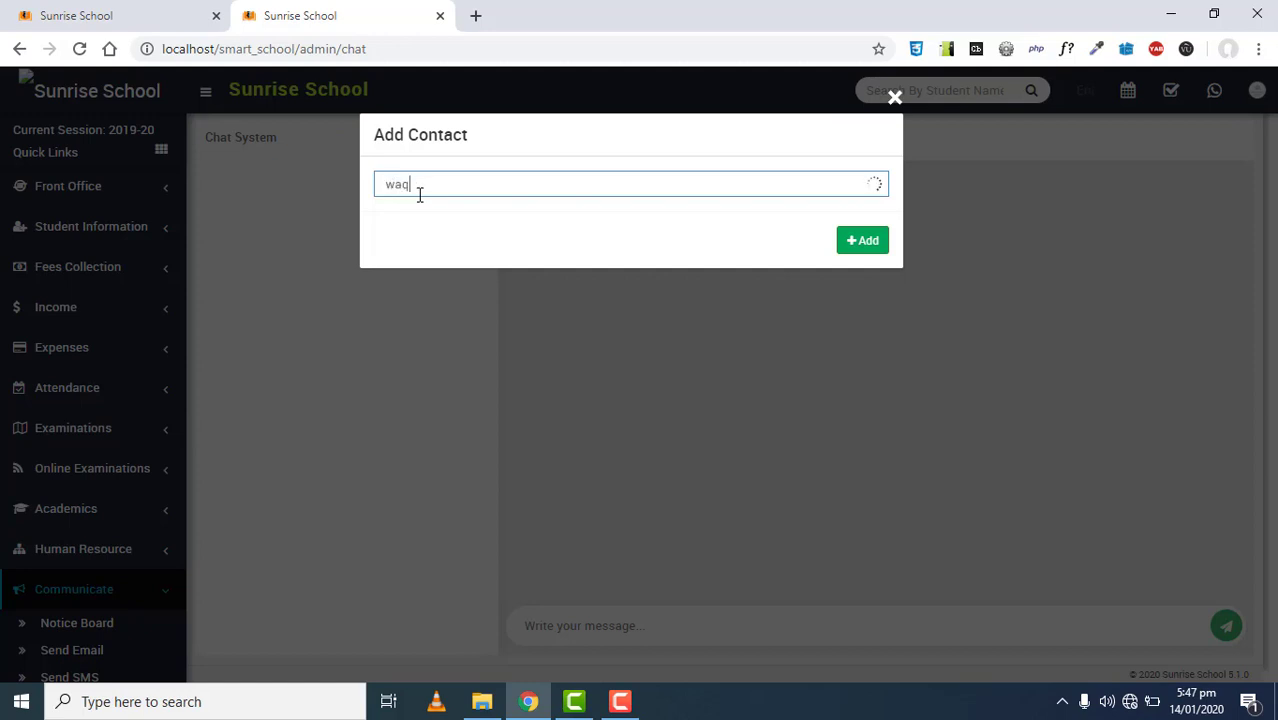
text(as)
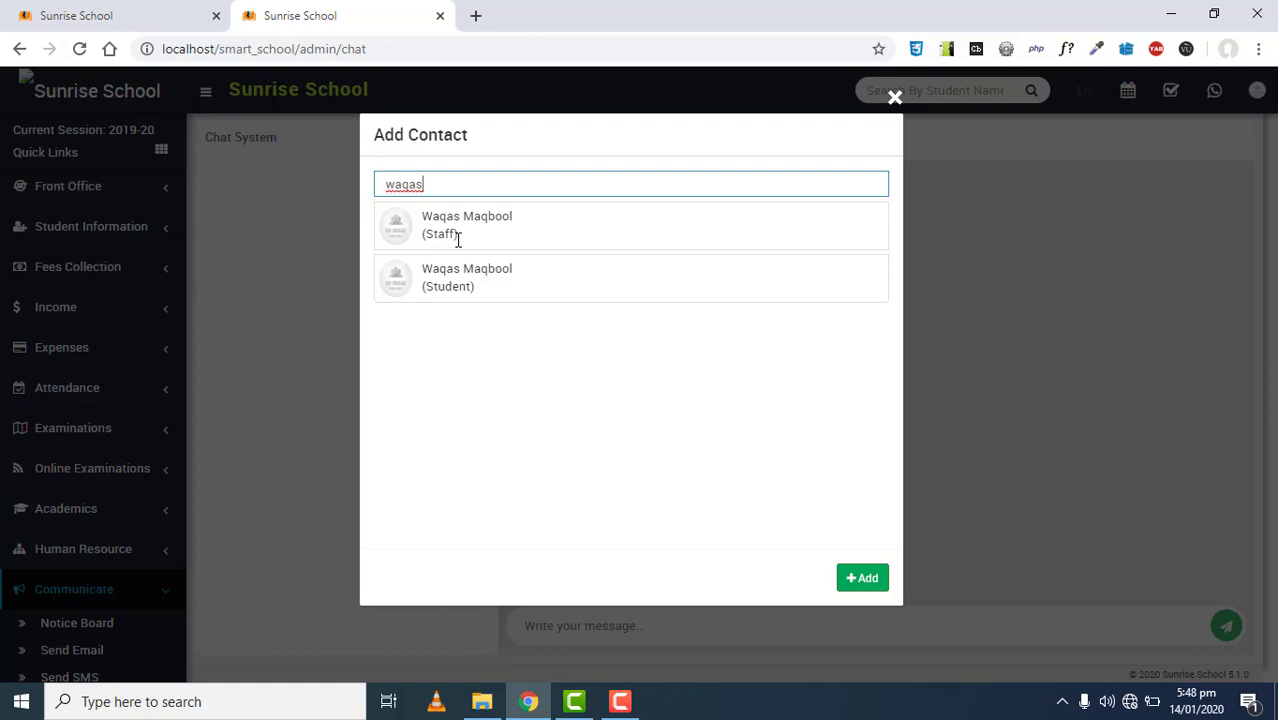
drag(456, 238, 429, 240)
click(427, 240)
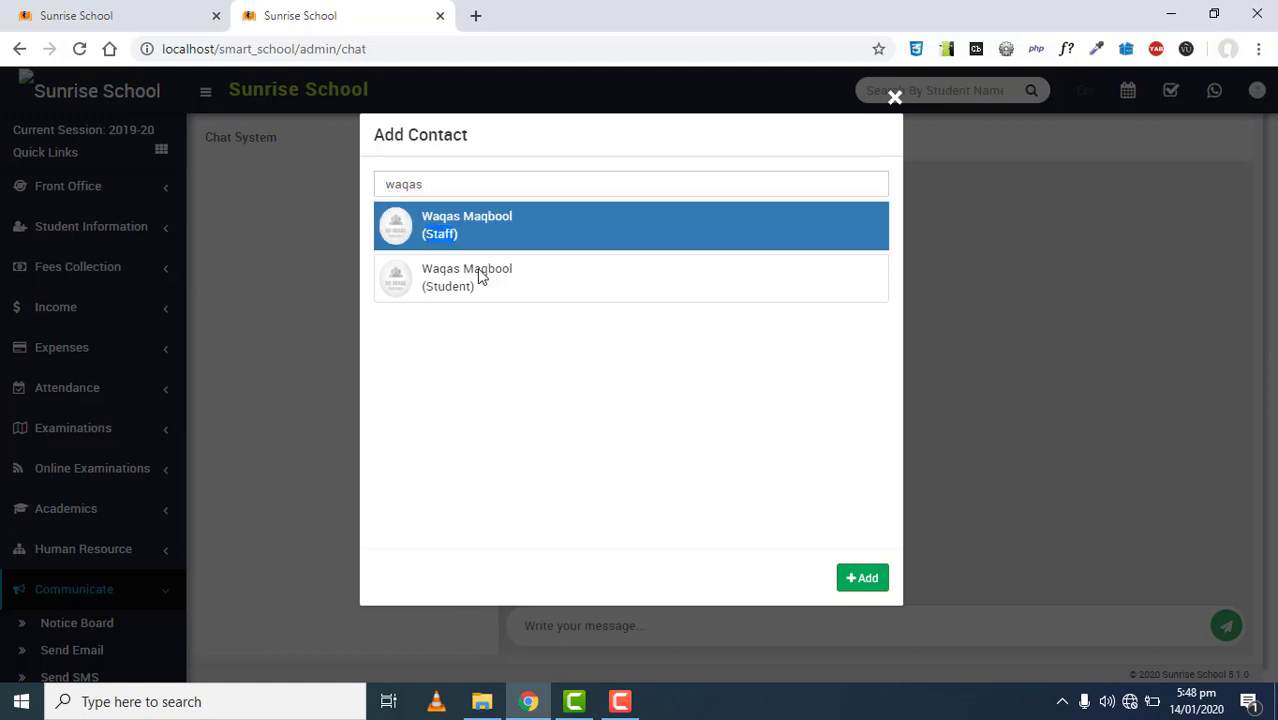
drag(475, 286, 437, 290)
click(436, 290)
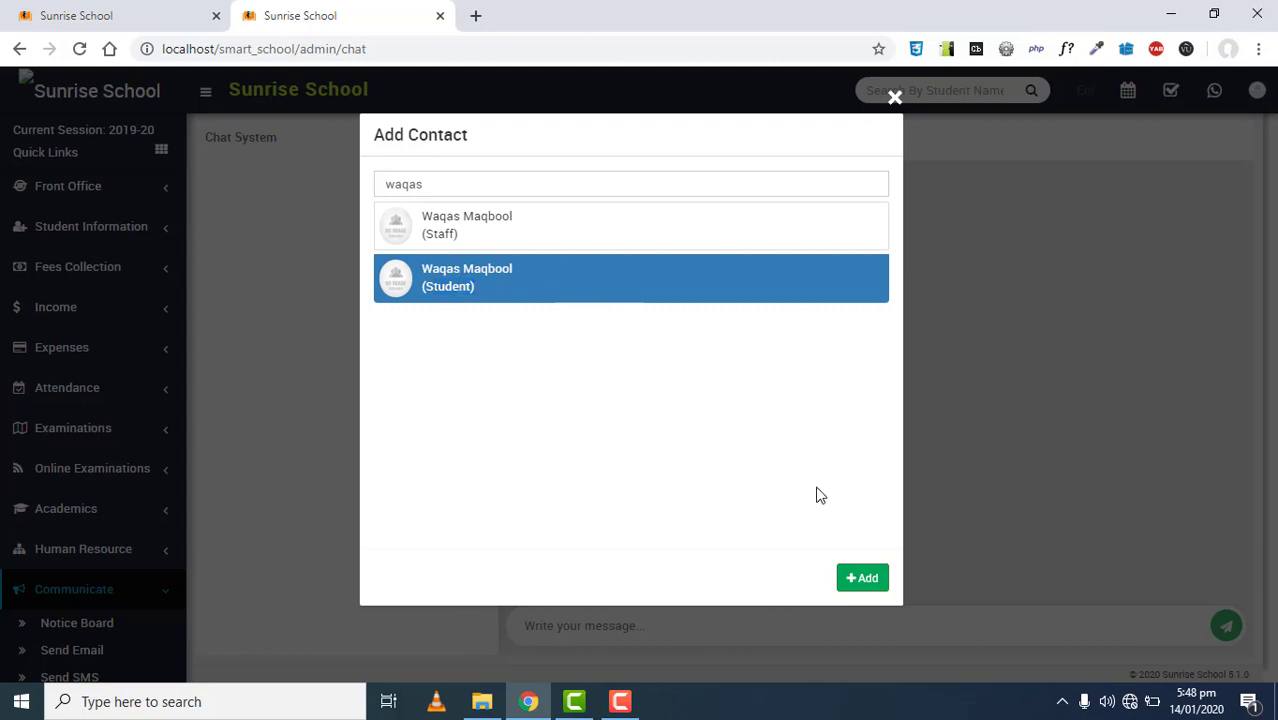
click(866, 580)
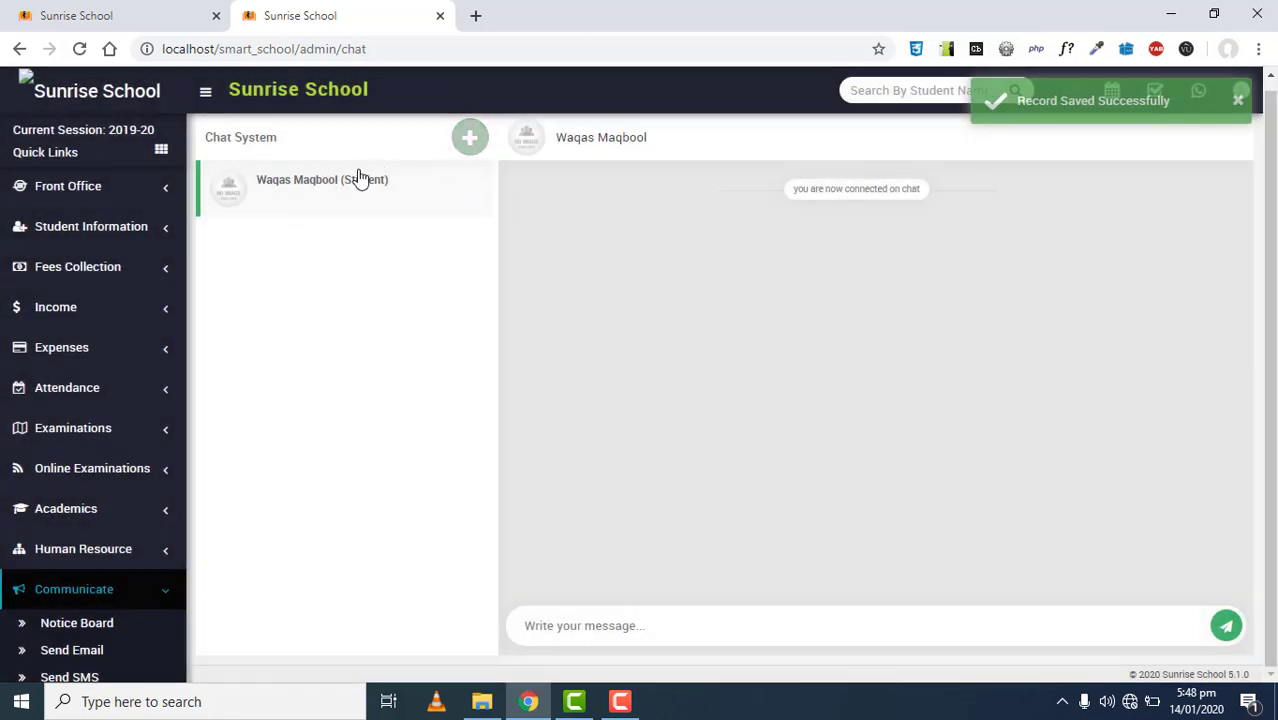
Search contacts for "waq", add the matching Staff entry, and open its conversation
click(482, 142)
click(479, 175)
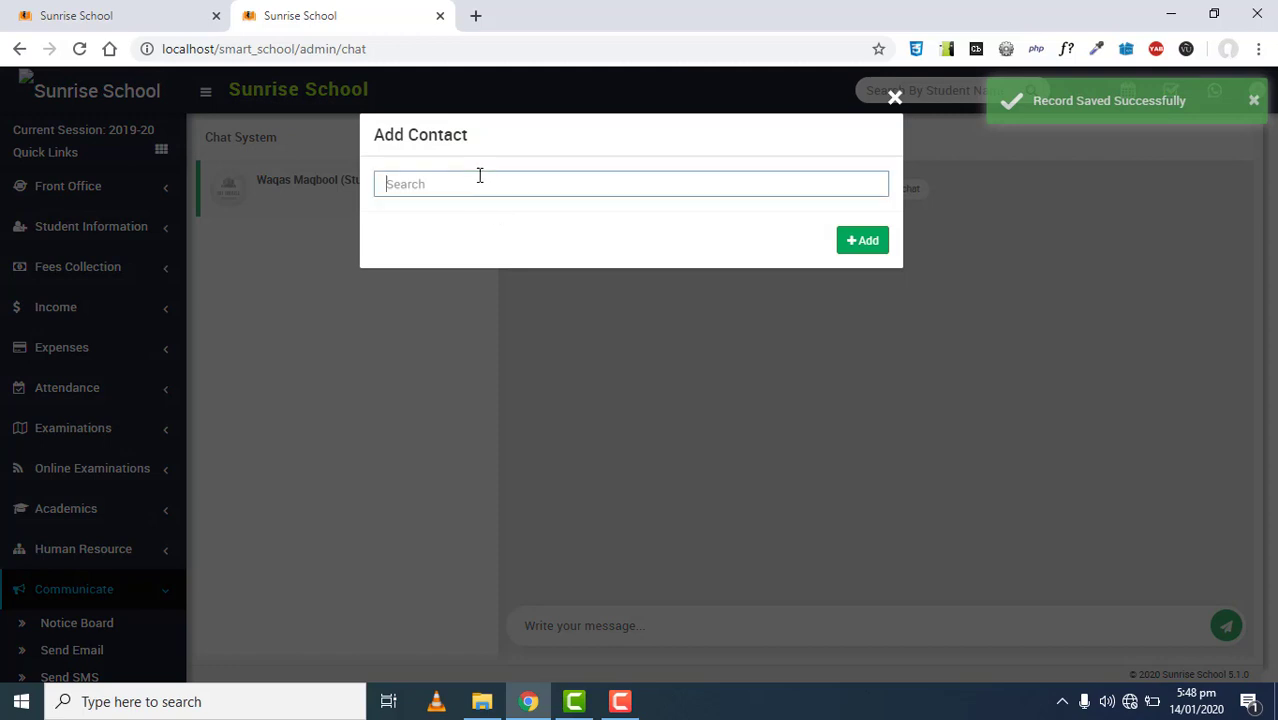
text(waq)
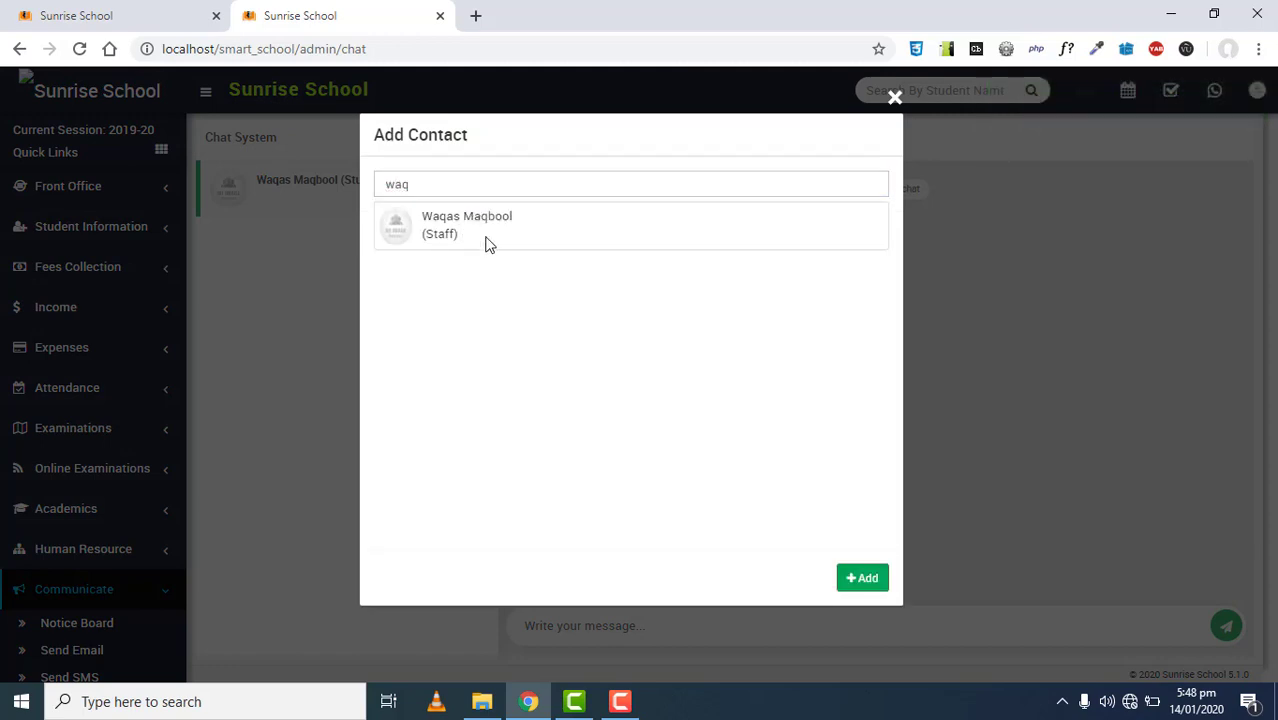
click(719, 228)
click(863, 580)
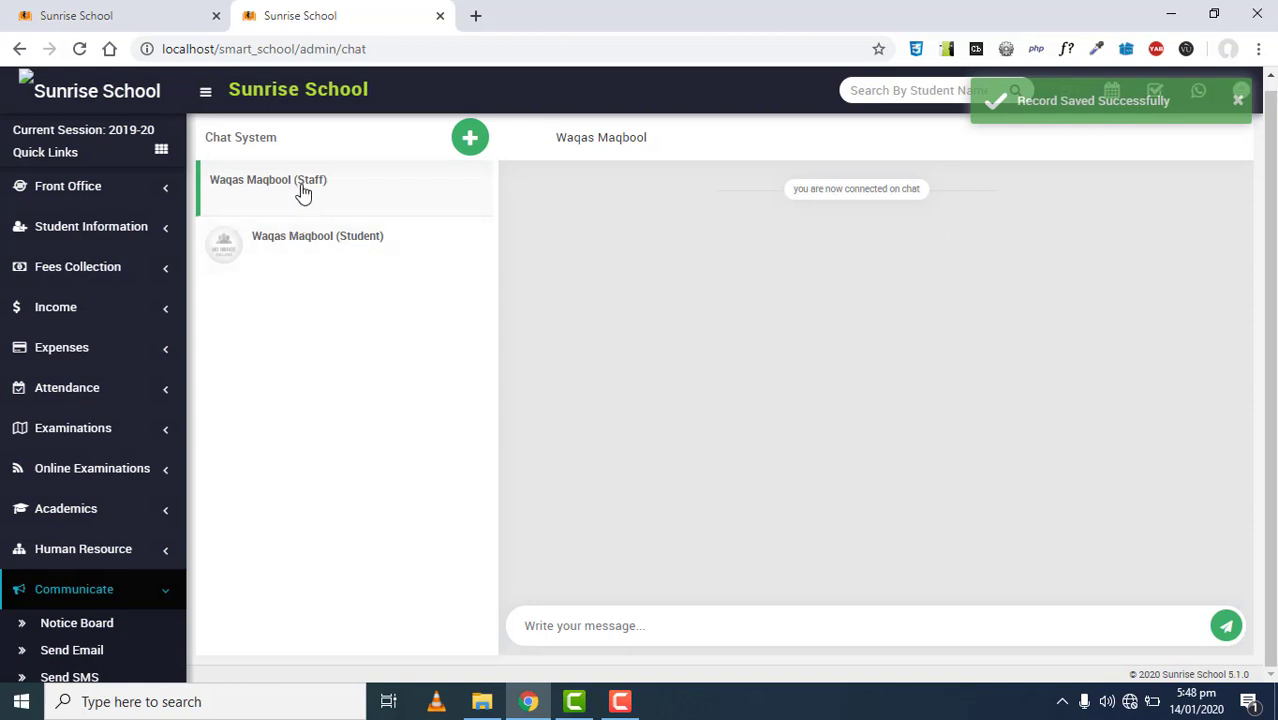
click(303, 193)
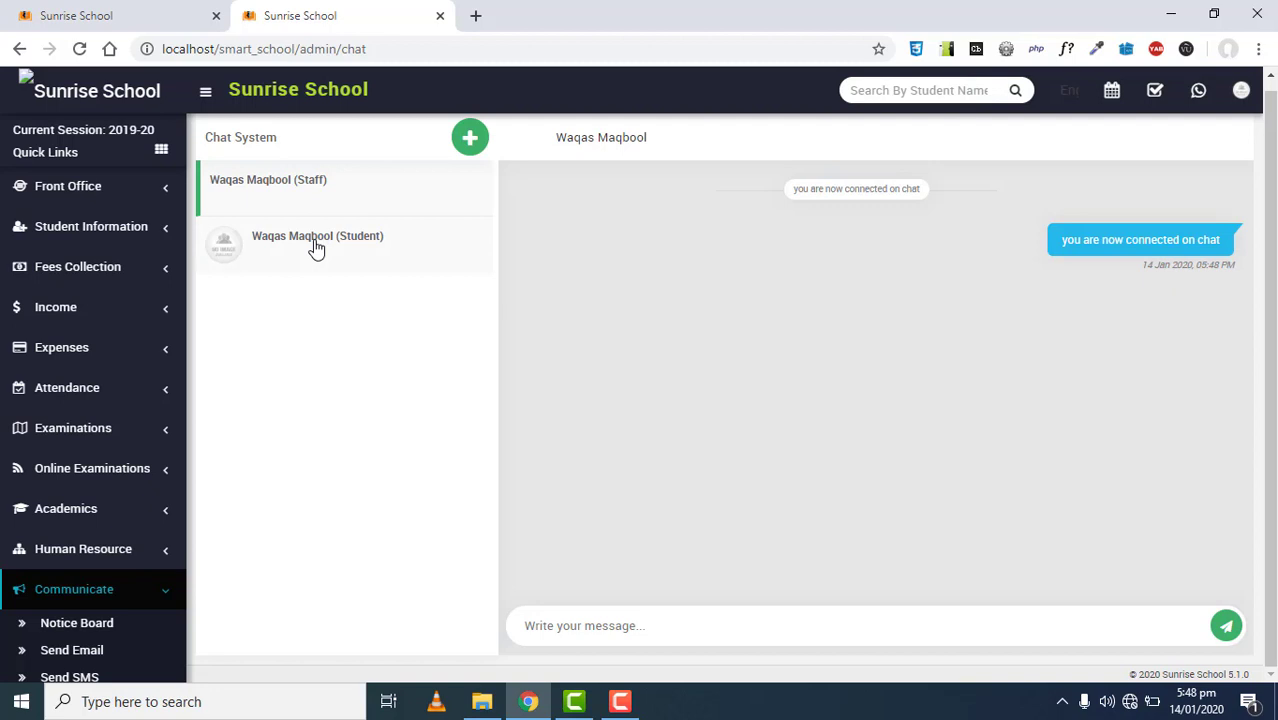
Open the Student contact's conversation and send the message "hi"
click(316, 250)
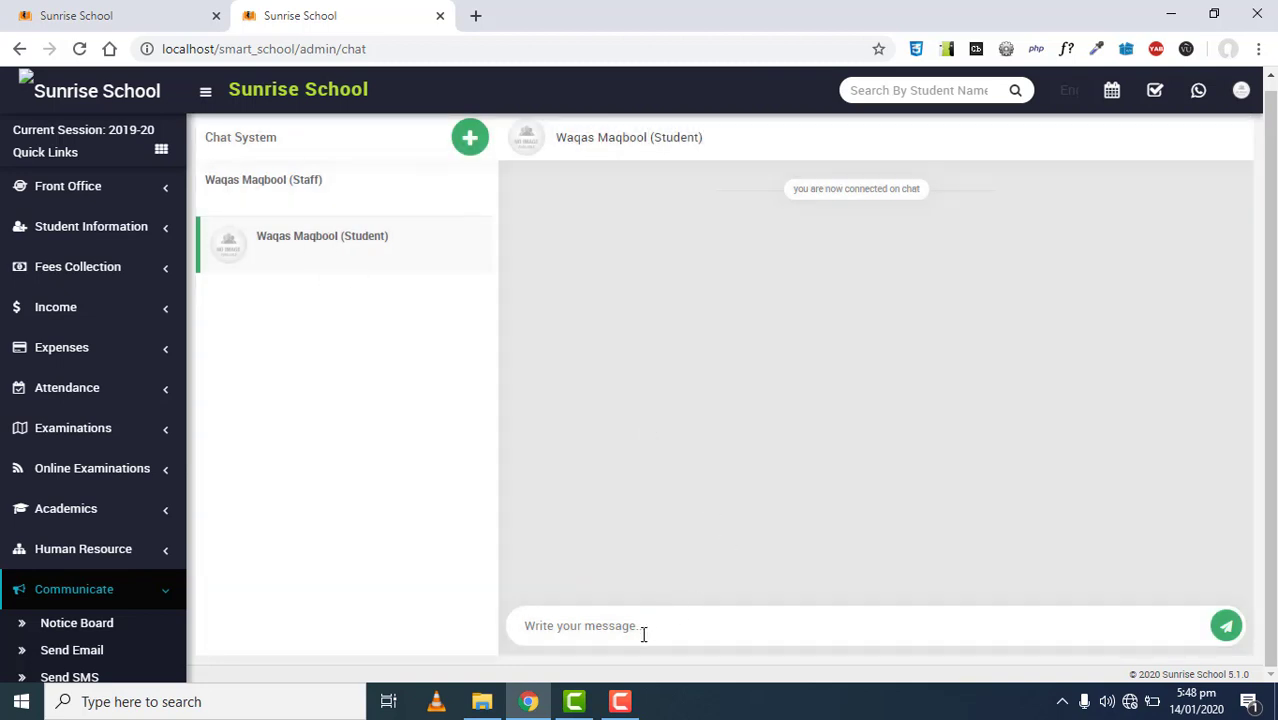
click(643, 630)
text(hi)
click(1226, 627)
In the student account's chat, open the Super Admin (Staff) conversation and send a greeting that gives the student's first name
click(111, 9)
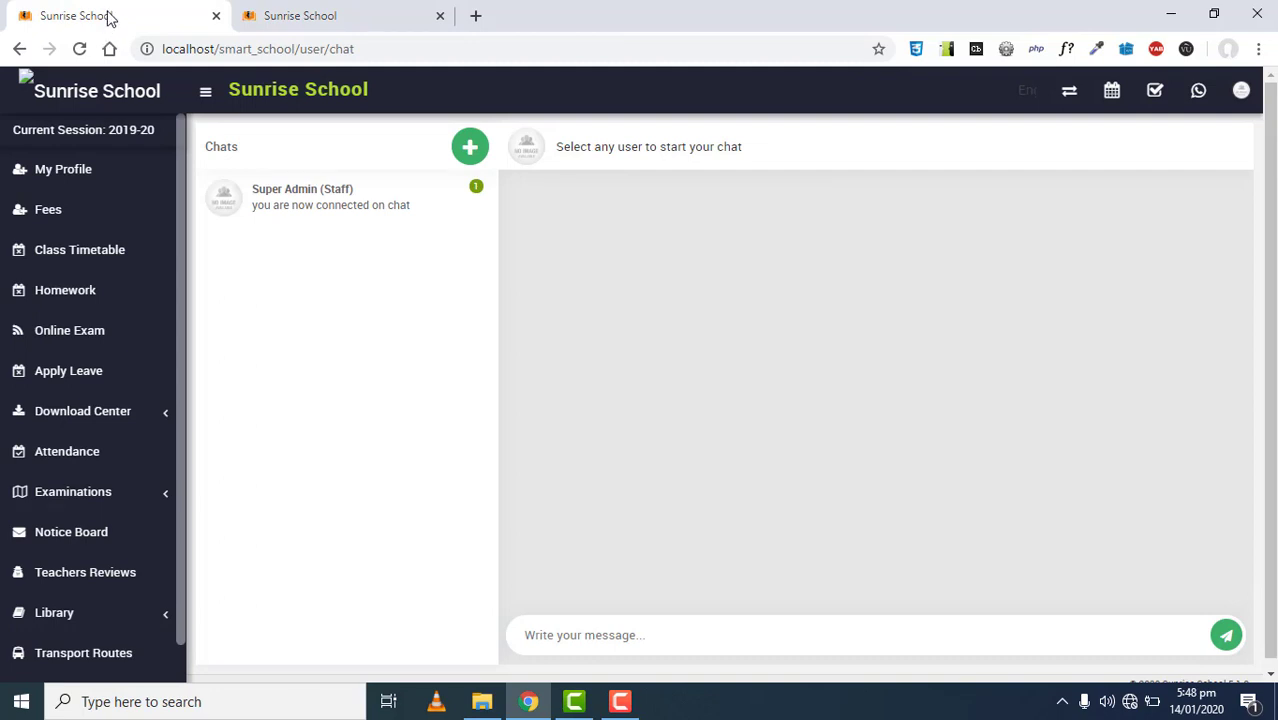
click(284, 207)
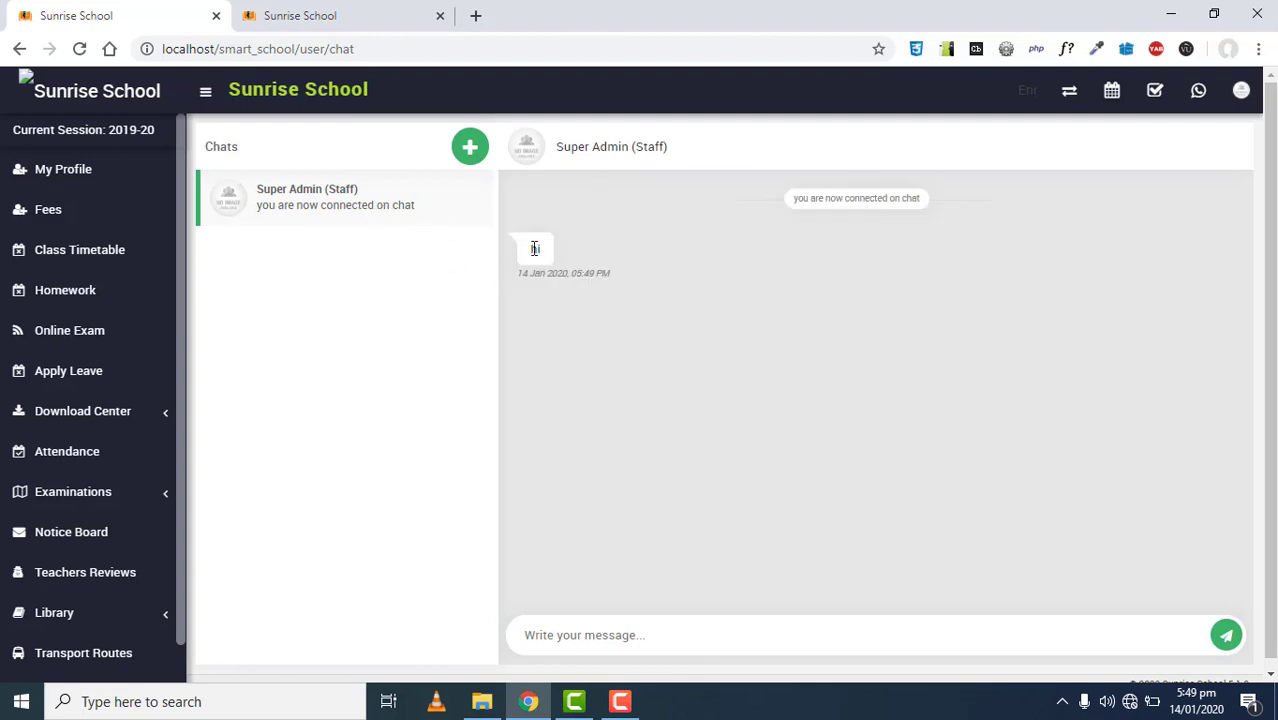
click(574, 637)
text(hi)
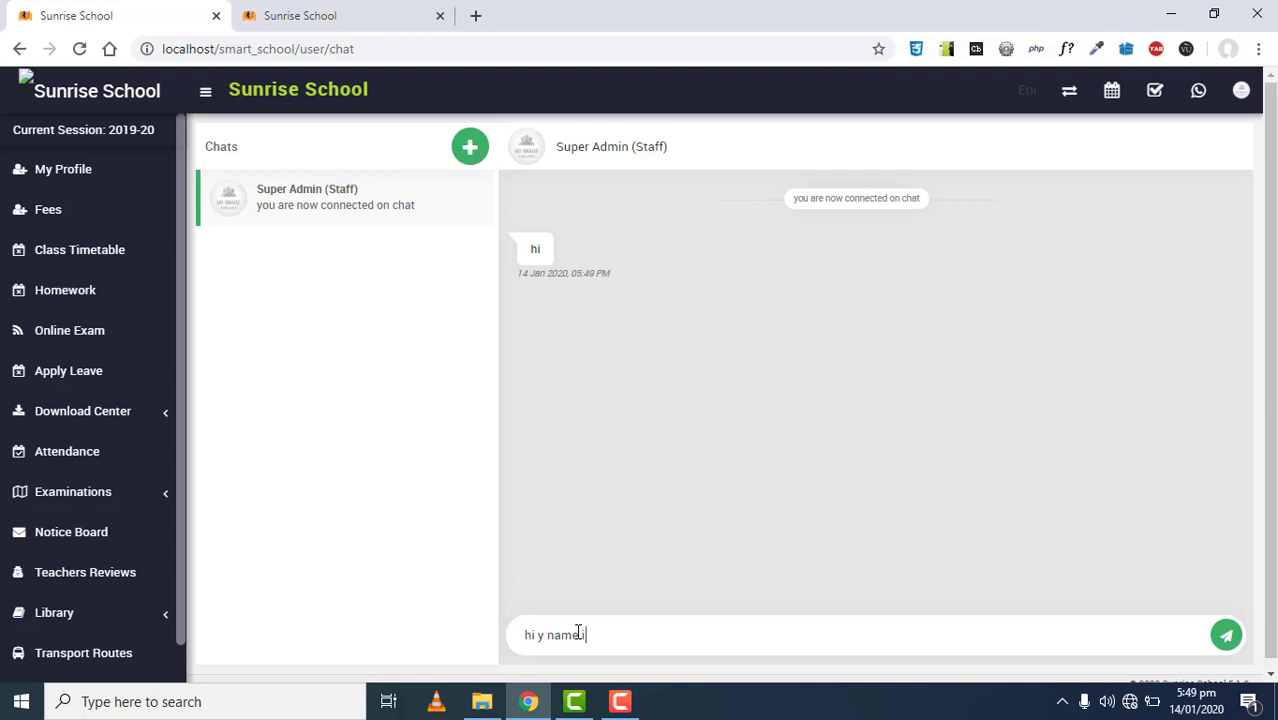
text(y name is waqas)
click(341, 18)
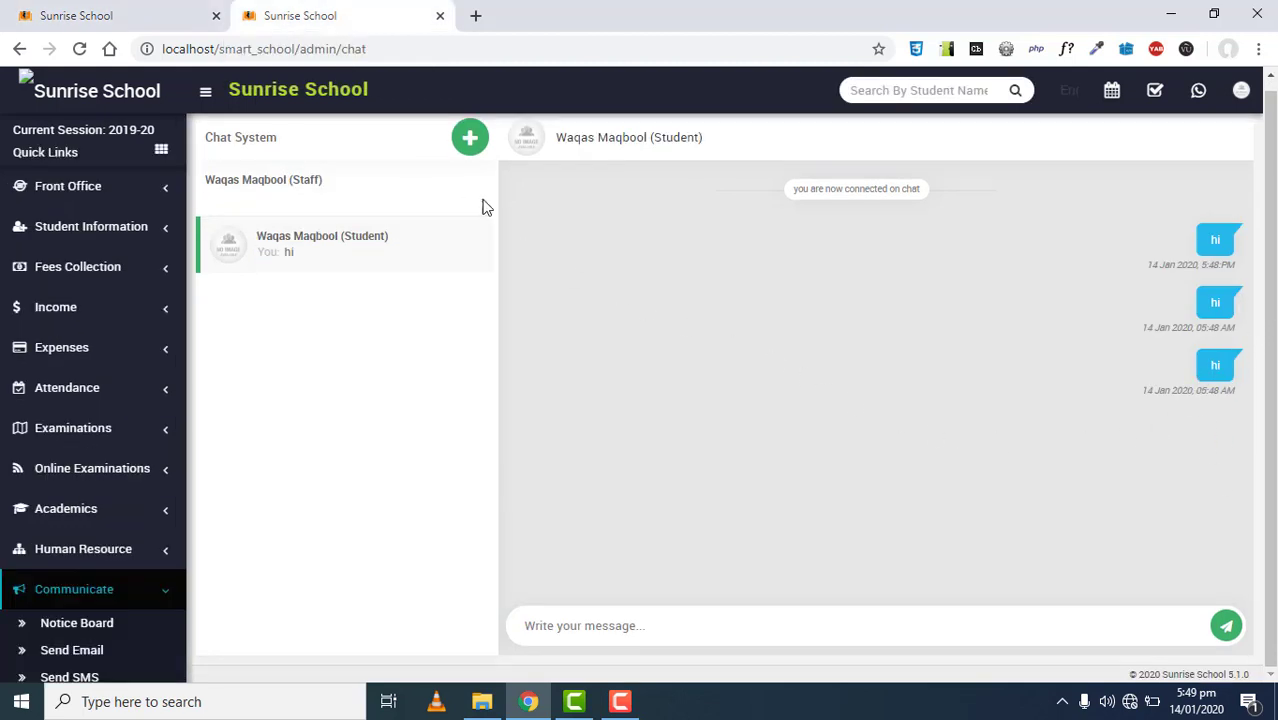
click(112, 10)
key(Return)
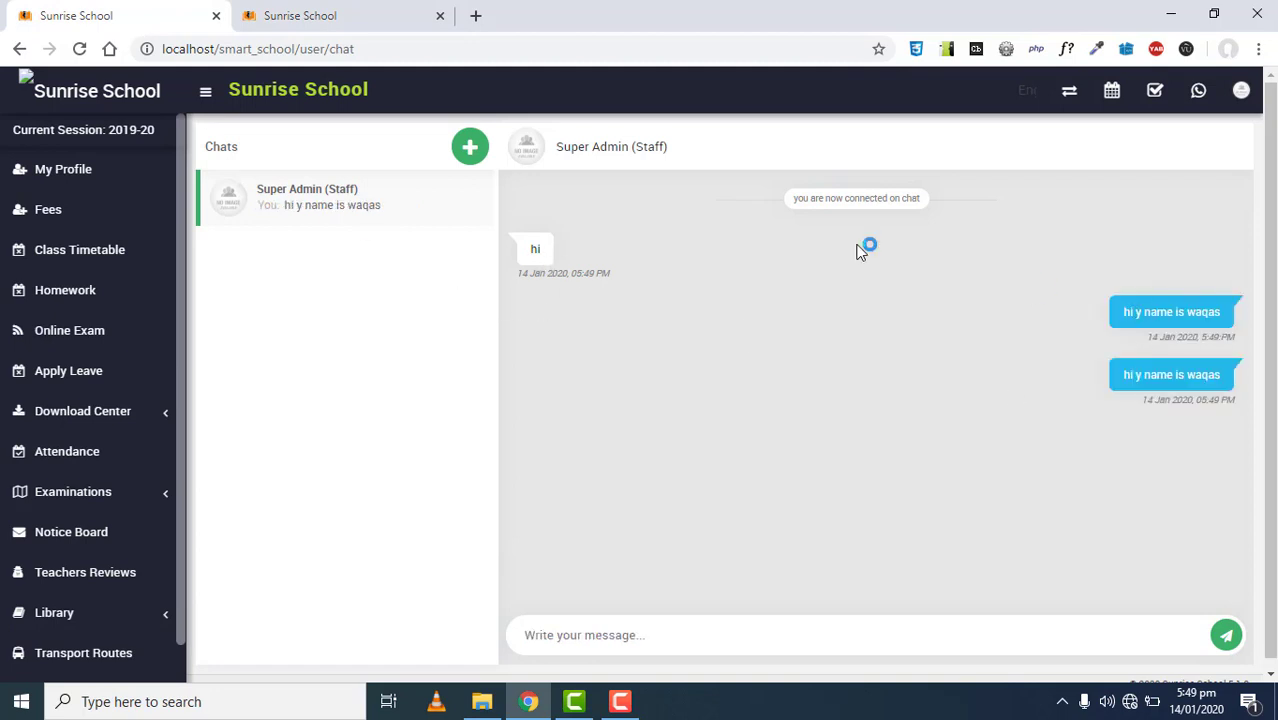
Examine the sent and received messages in the admin account's conversation with the Student contact
click(256, 8)
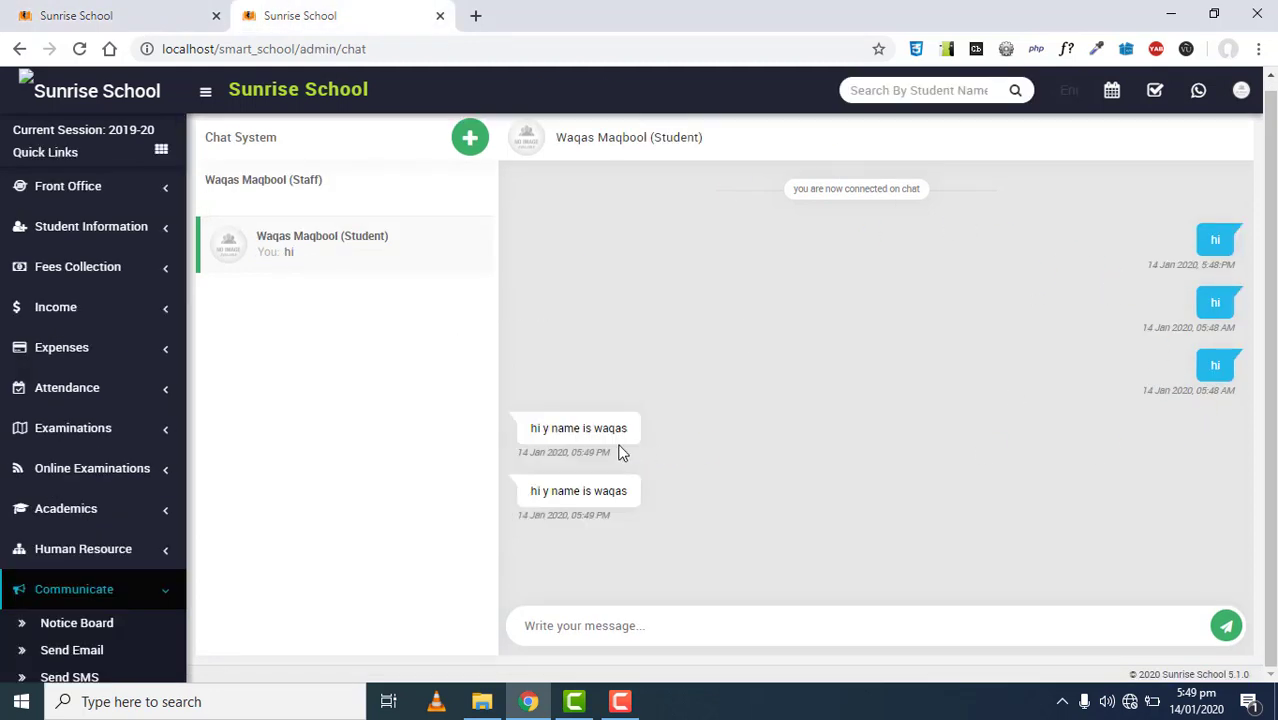
drag(616, 422, 529, 425)
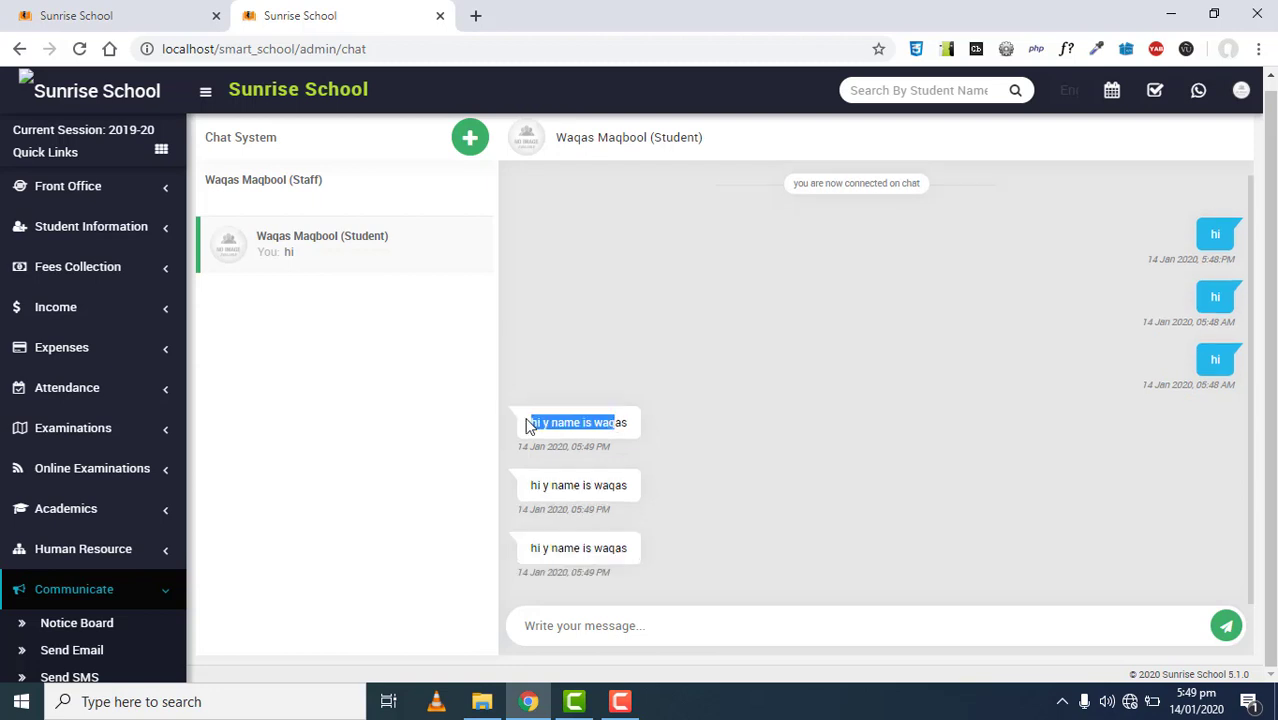
click(62, 12)
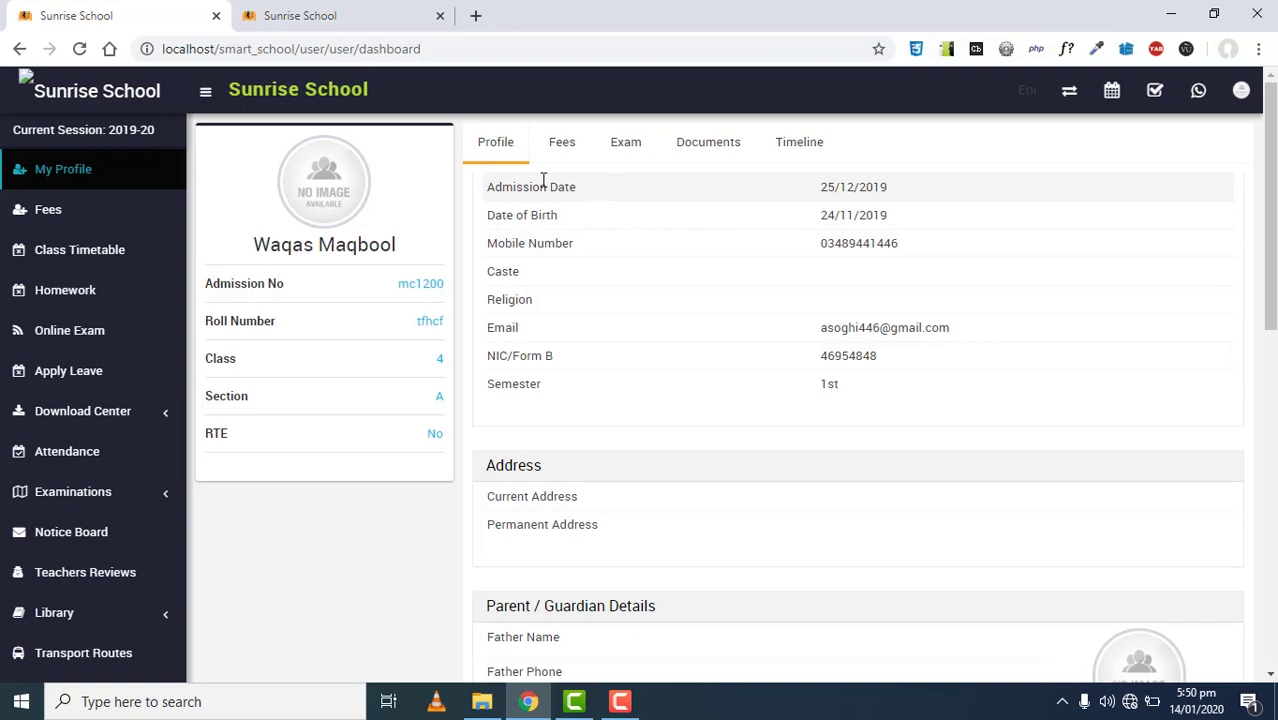
click(318, 15)
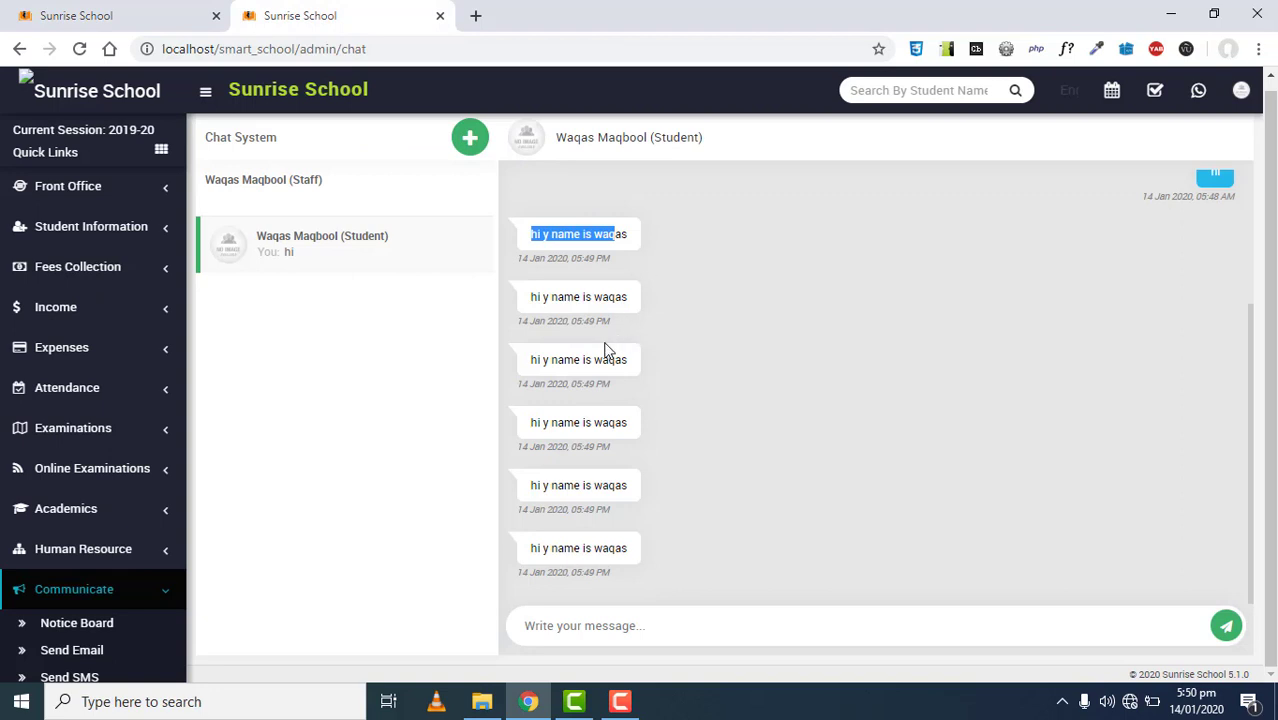
drag(552, 360, 622, 357)
drag(560, 427, 622, 427)
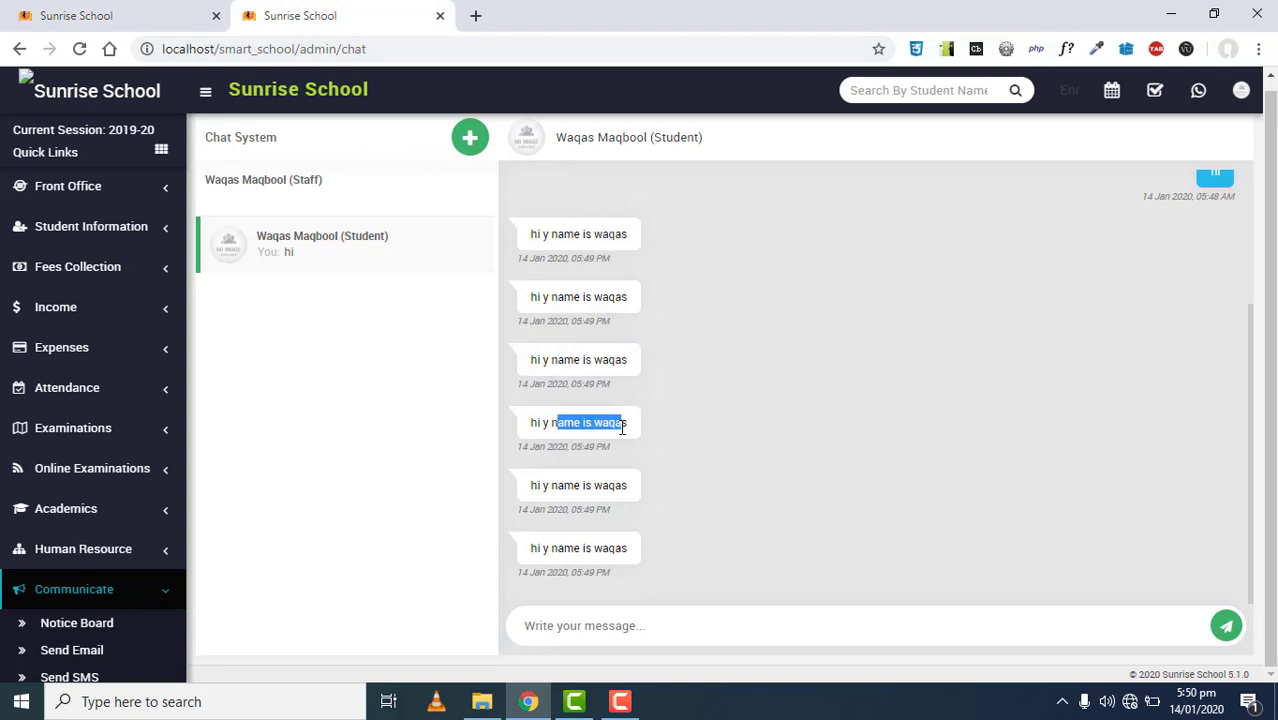
drag(563, 487, 633, 495)
drag(562, 549, 668, 547)
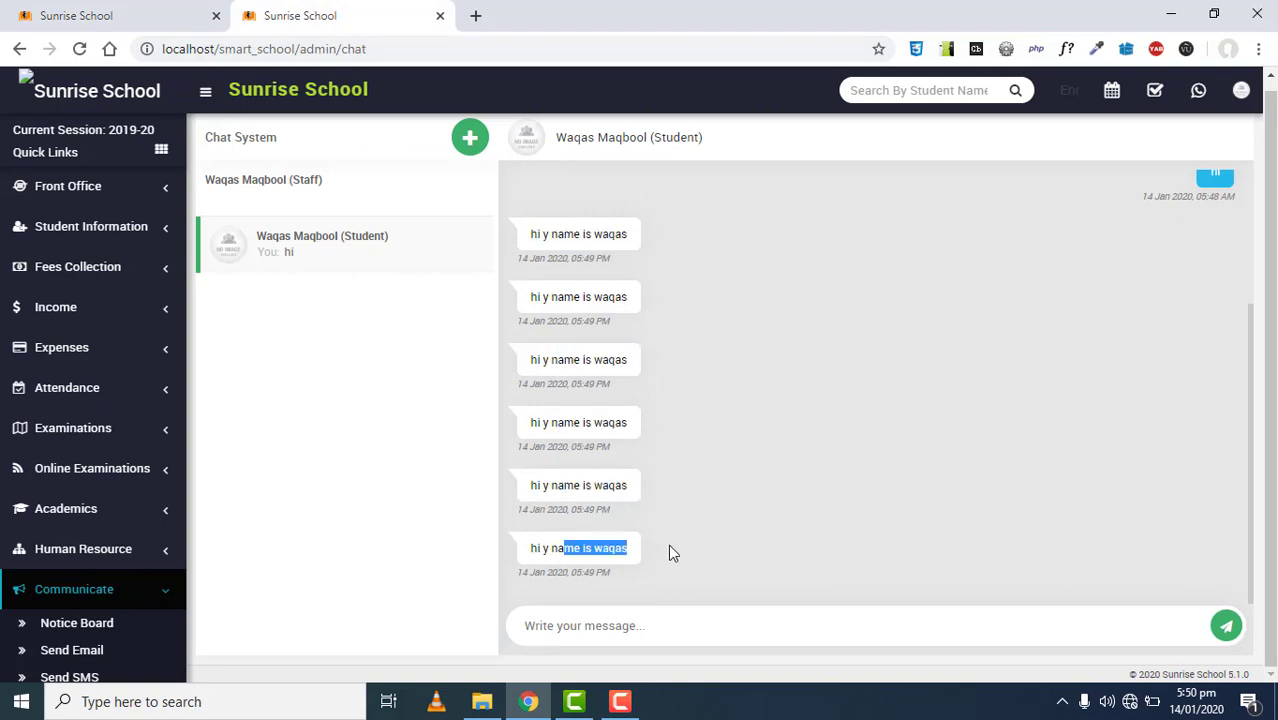
drag(572, 234, 629, 236)
drag(562, 297, 626, 298)
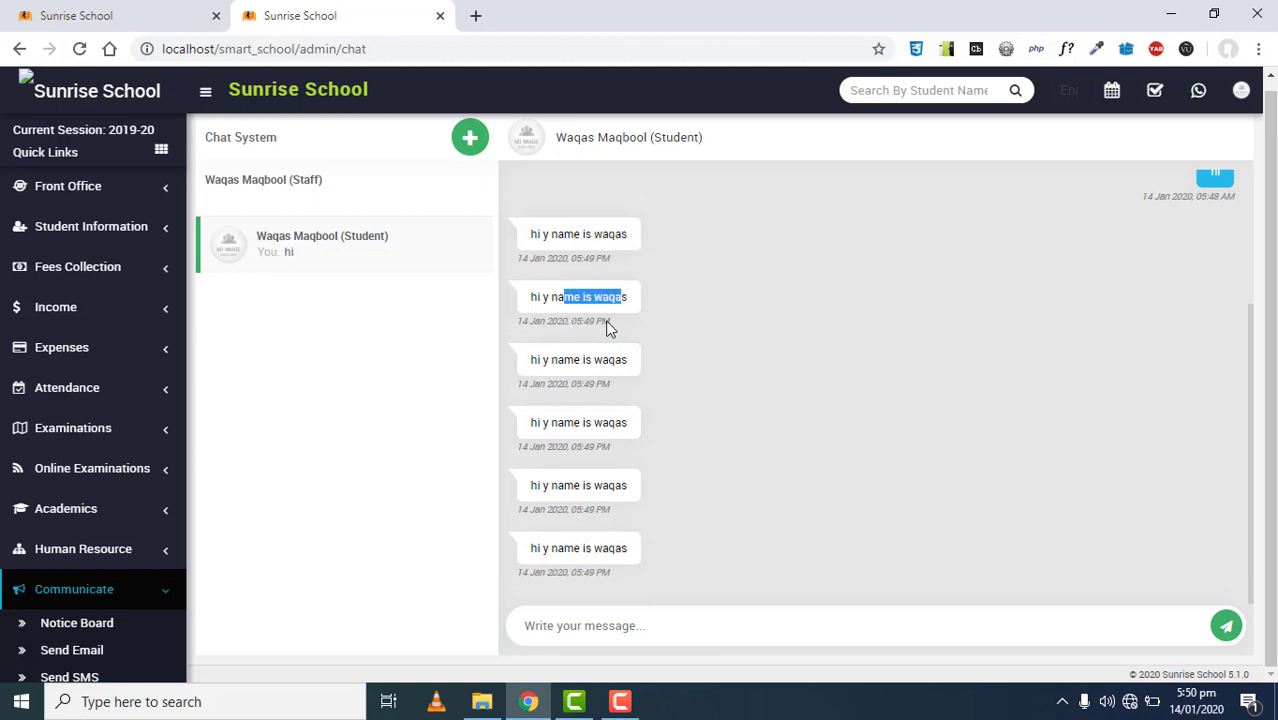
drag(573, 360, 628, 361)
double_click(600, 422)
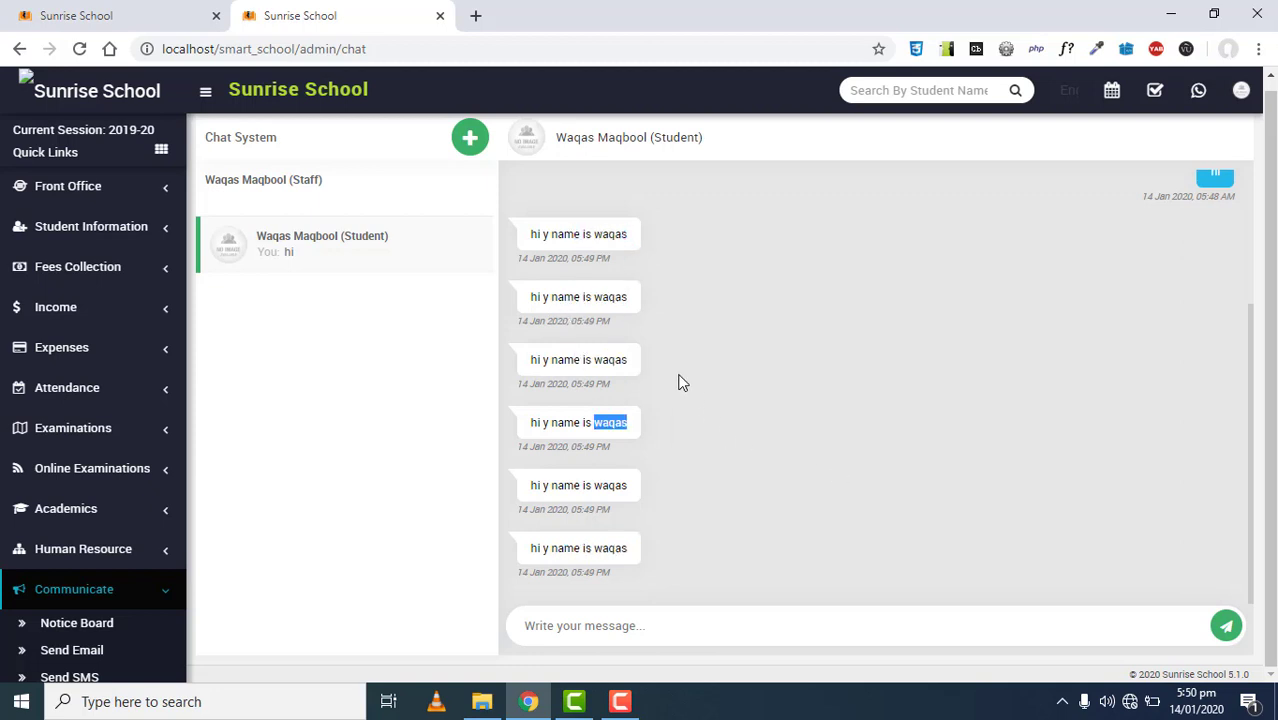
drag(532, 234, 680, 232)
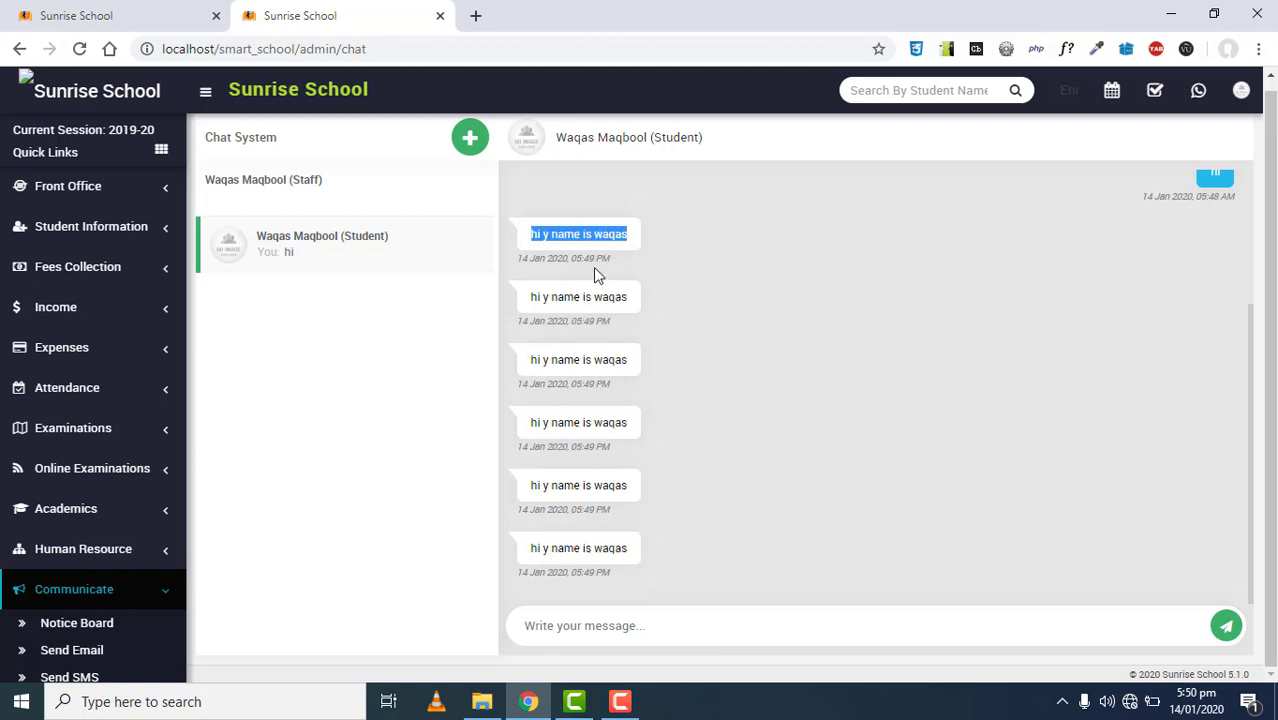
drag(532, 305, 665, 299)
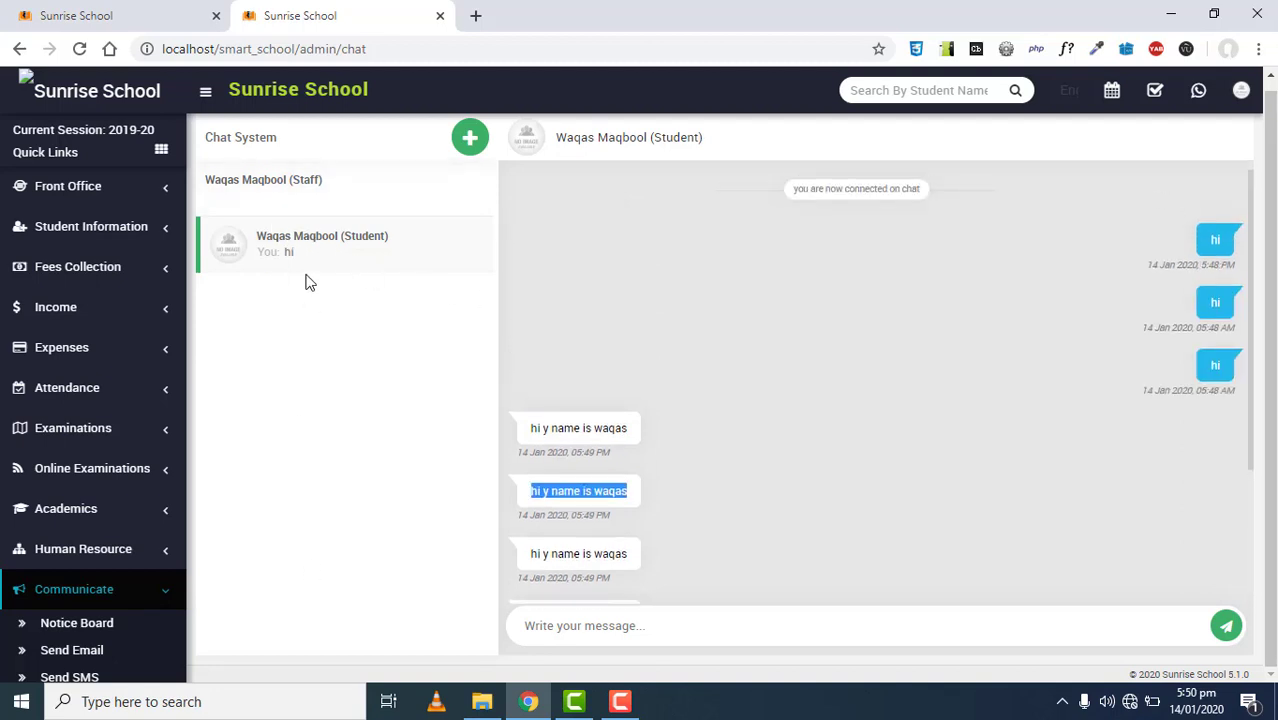
scroll(921, 244, up, 1)
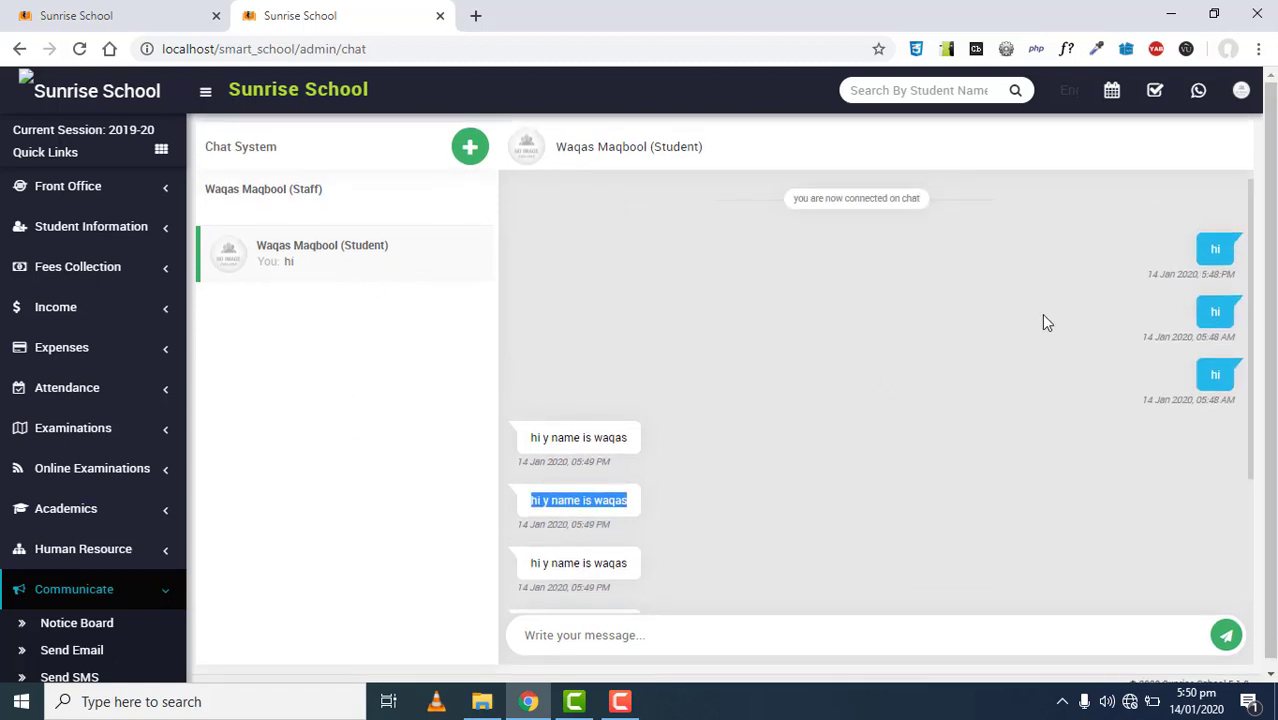
Reload the Student conversation in the admin account, check the Staff contact's conversation, and return to the Student conversation
click(319, 259)
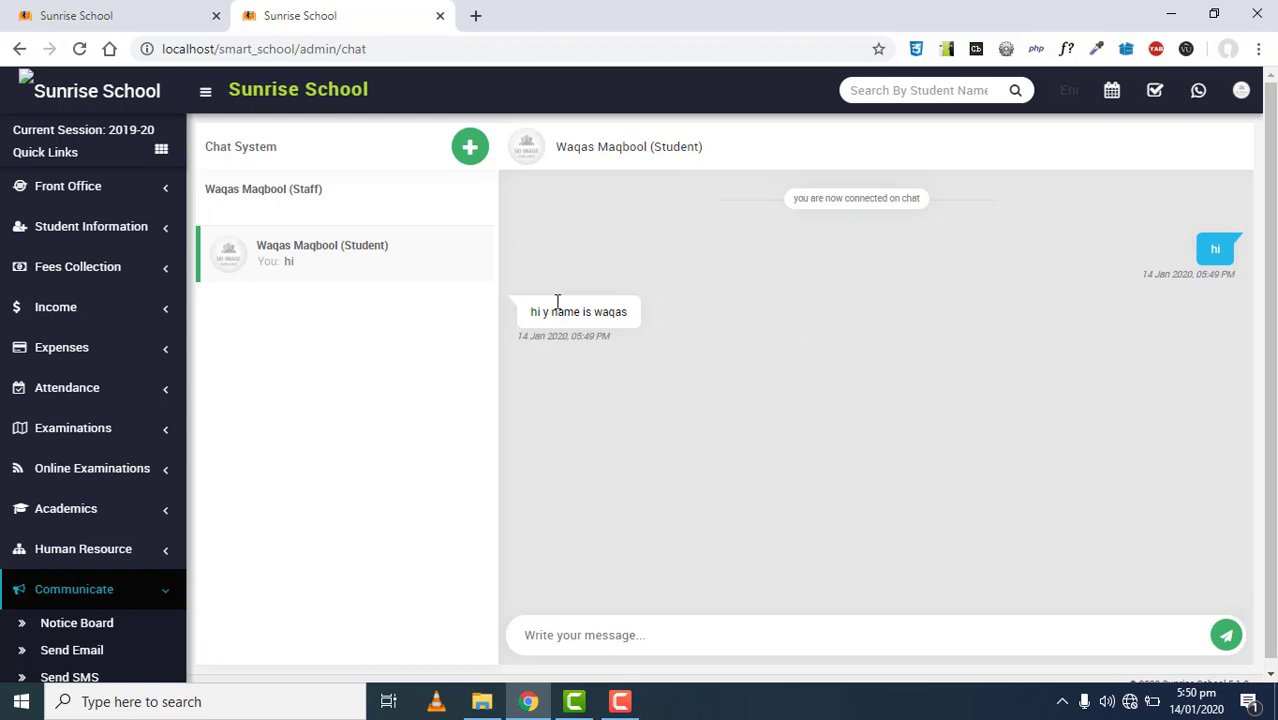
click(308, 191)
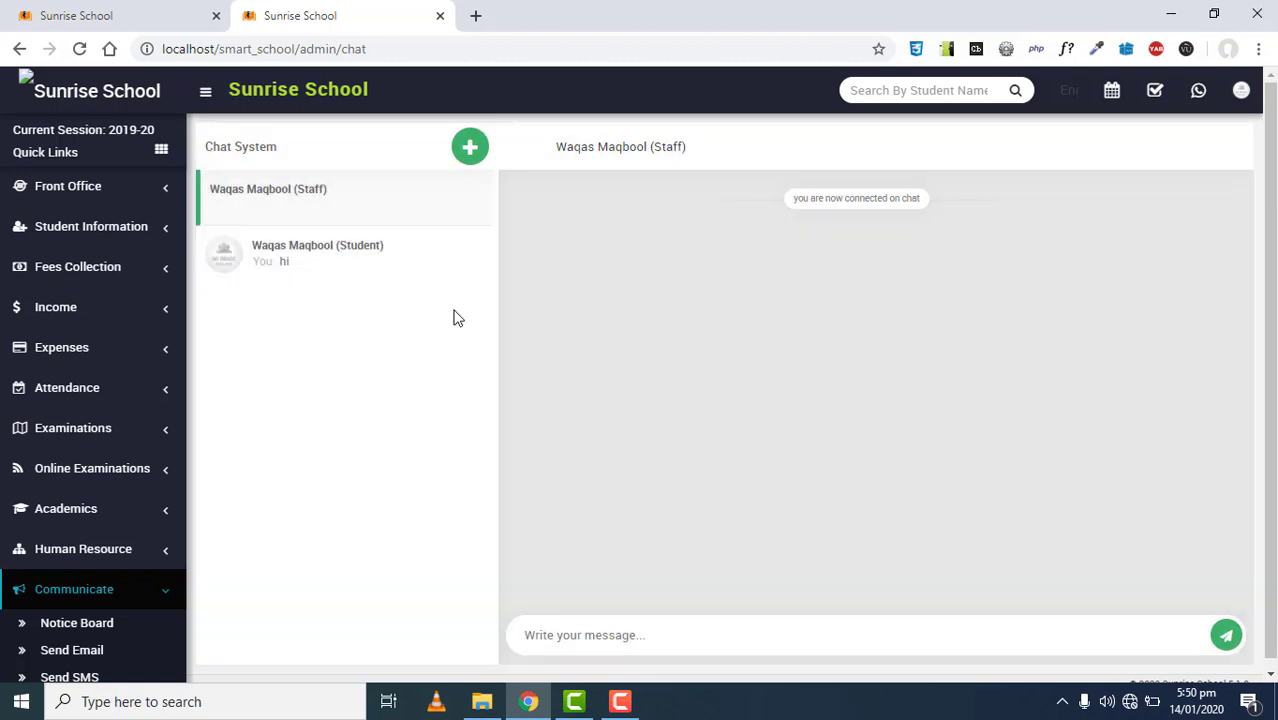
click(300, 247)
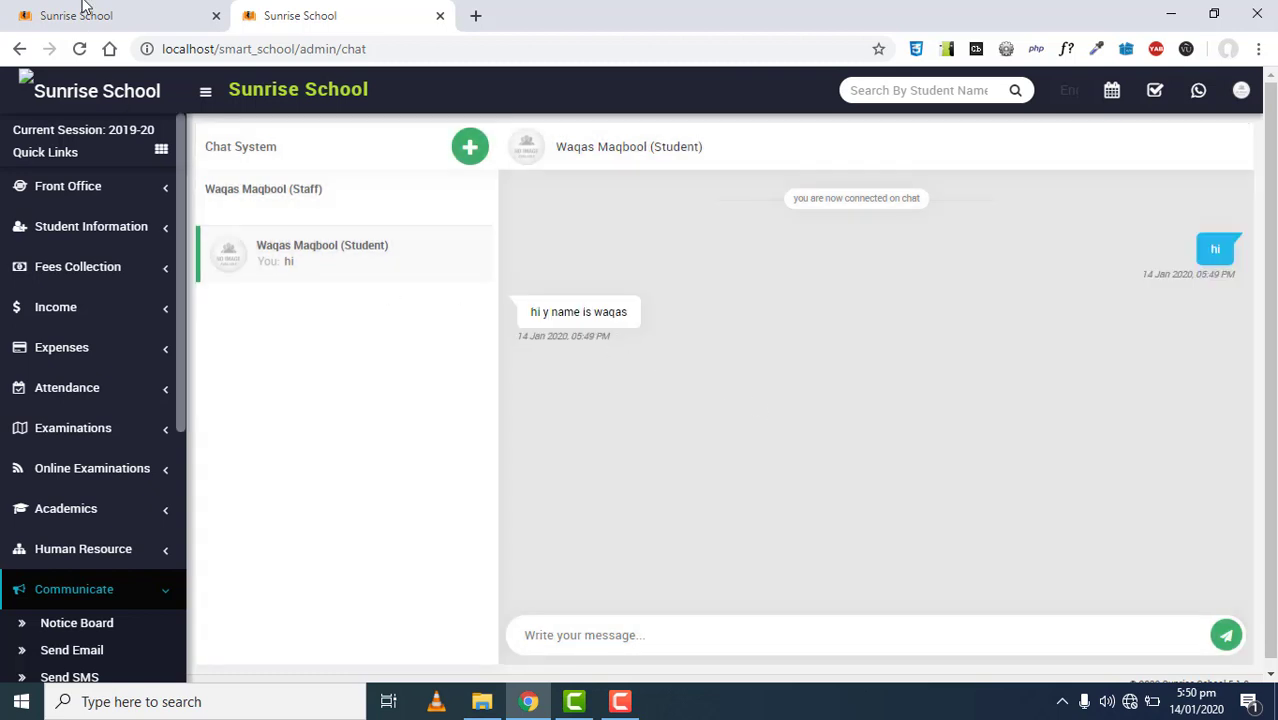
Switch to the student account's chat and review the greeting sent in the Super Admin (Staff) conversation
click(84, 10)
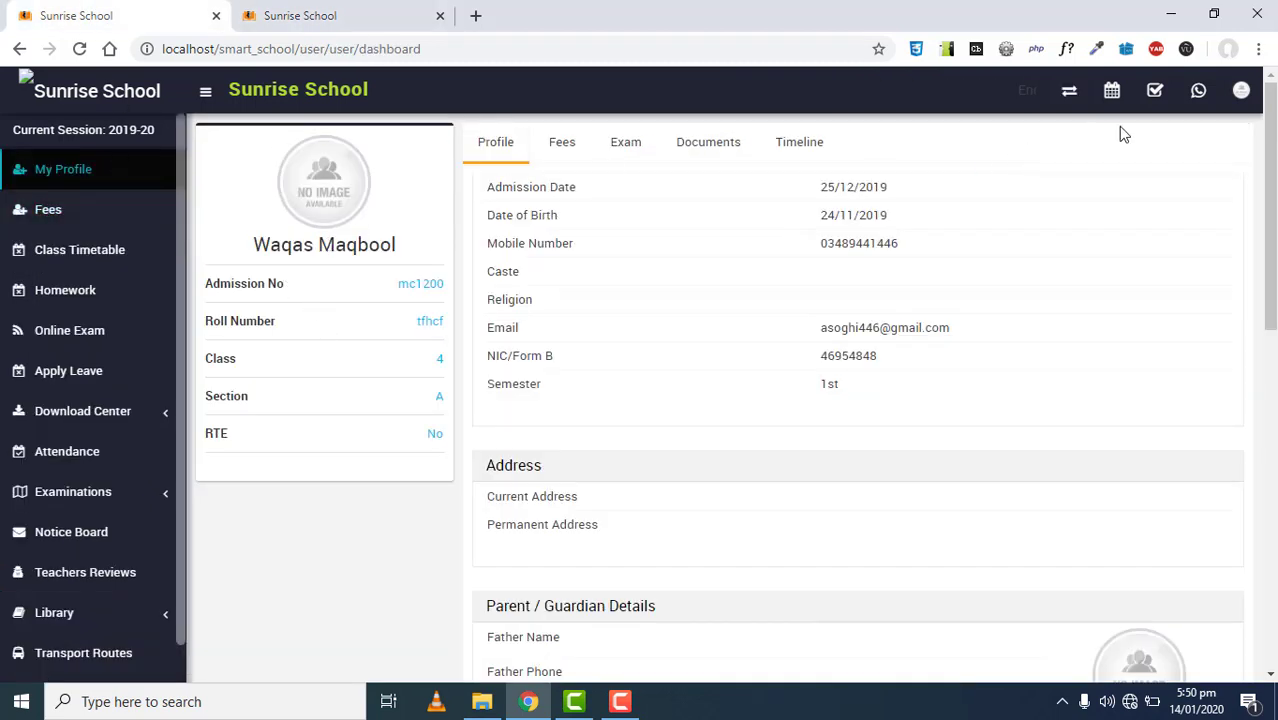
click(1204, 98)
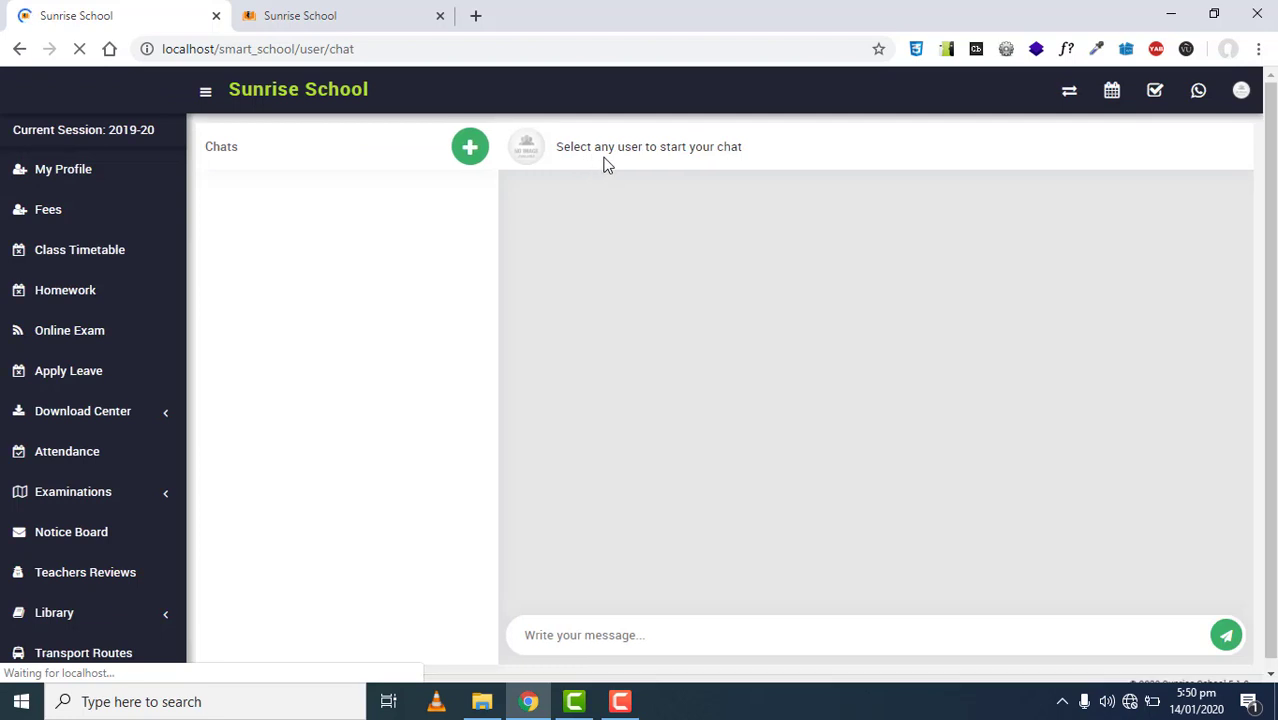
click(470, 147)
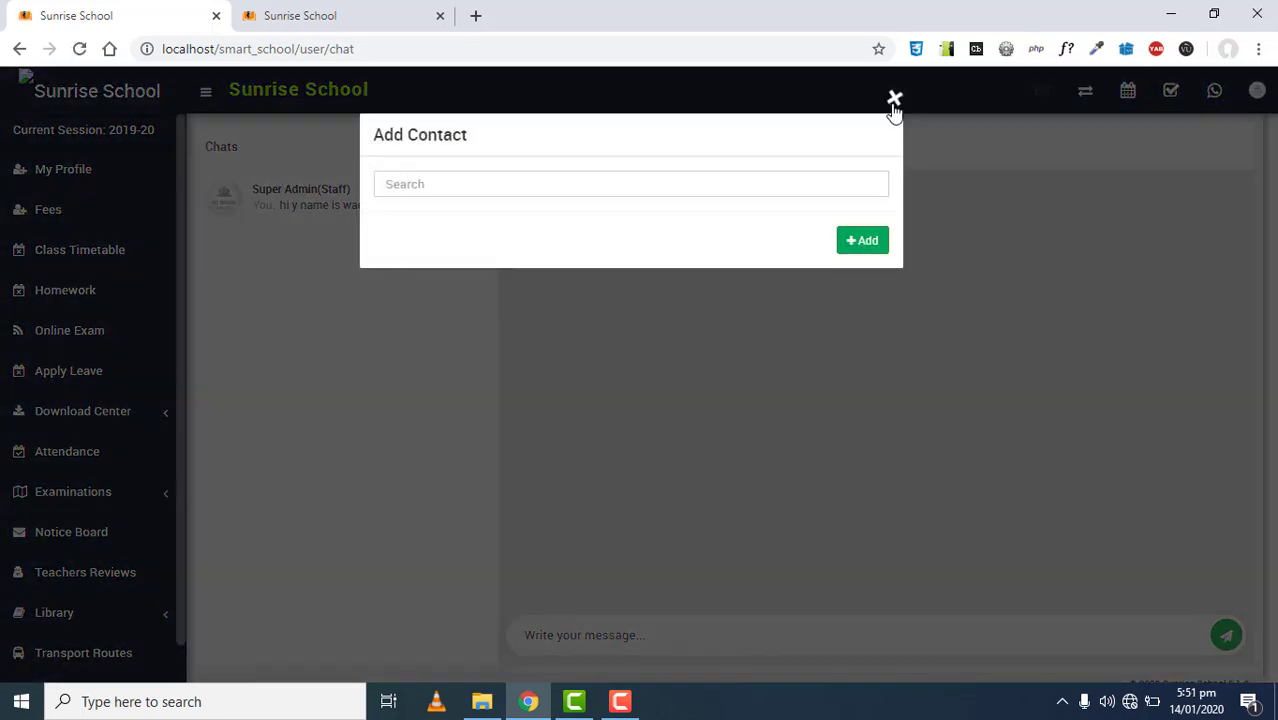
click(894, 98)
click(347, 212)
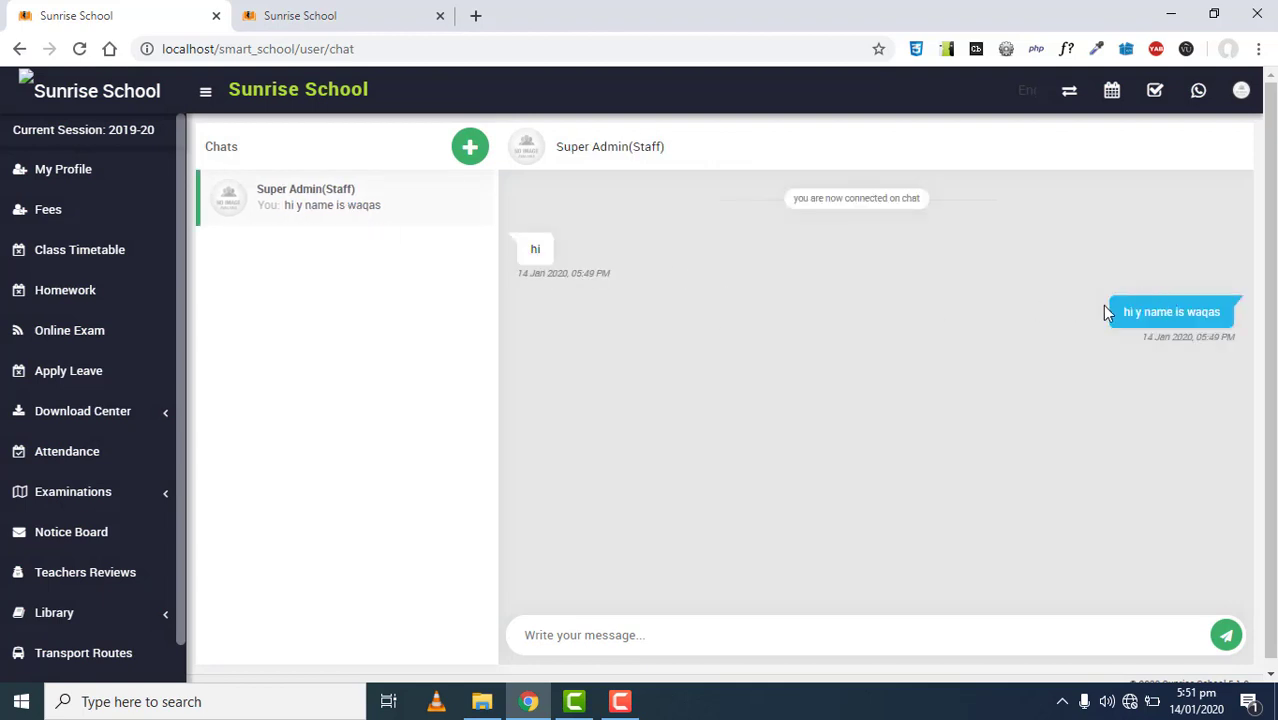
drag(1107, 312, 1228, 308)
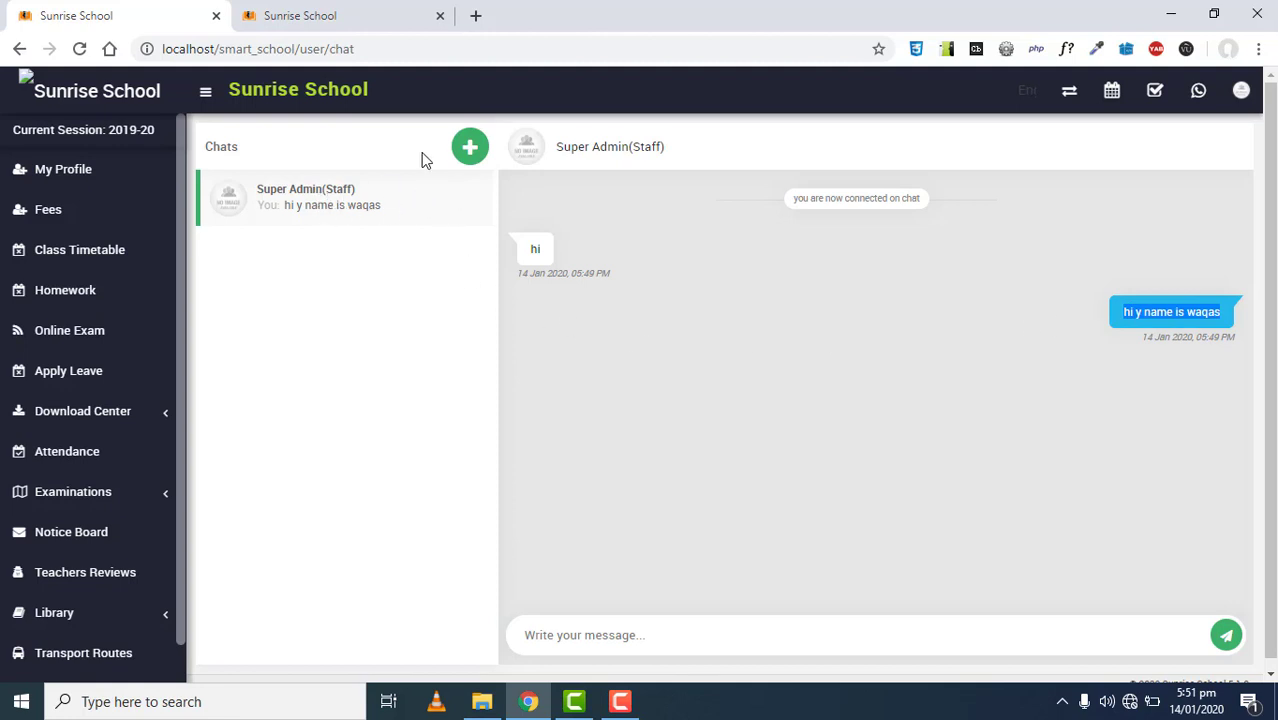
Search the student account's contacts by the first four letters of the staff member's first name and add the matching Staff entry
click(470, 150)
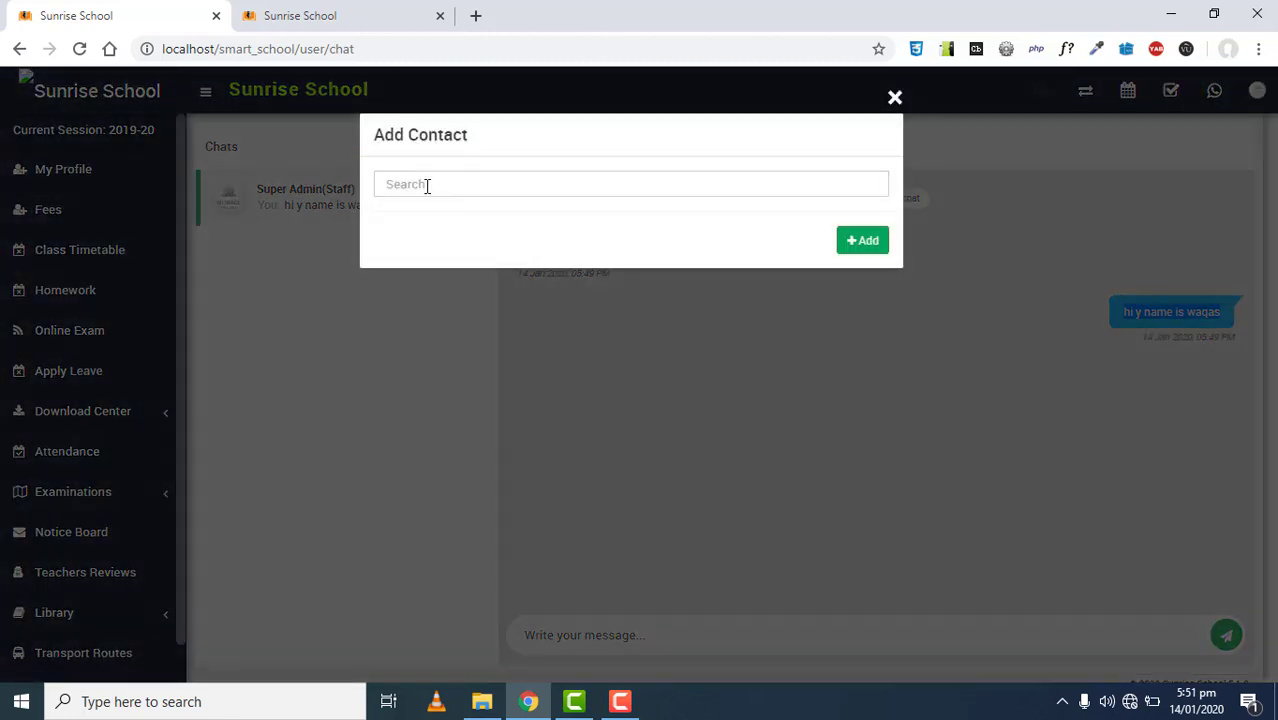
click(427, 184)
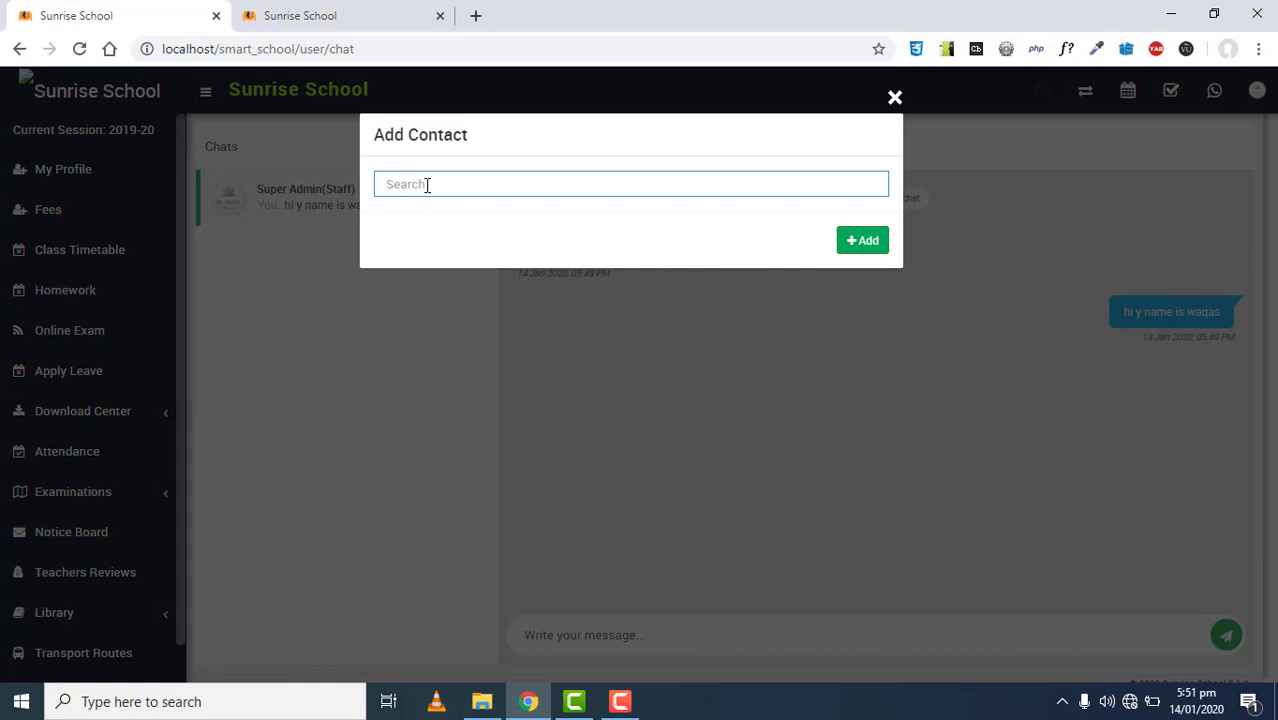
text(waqa)
click(445, 224)
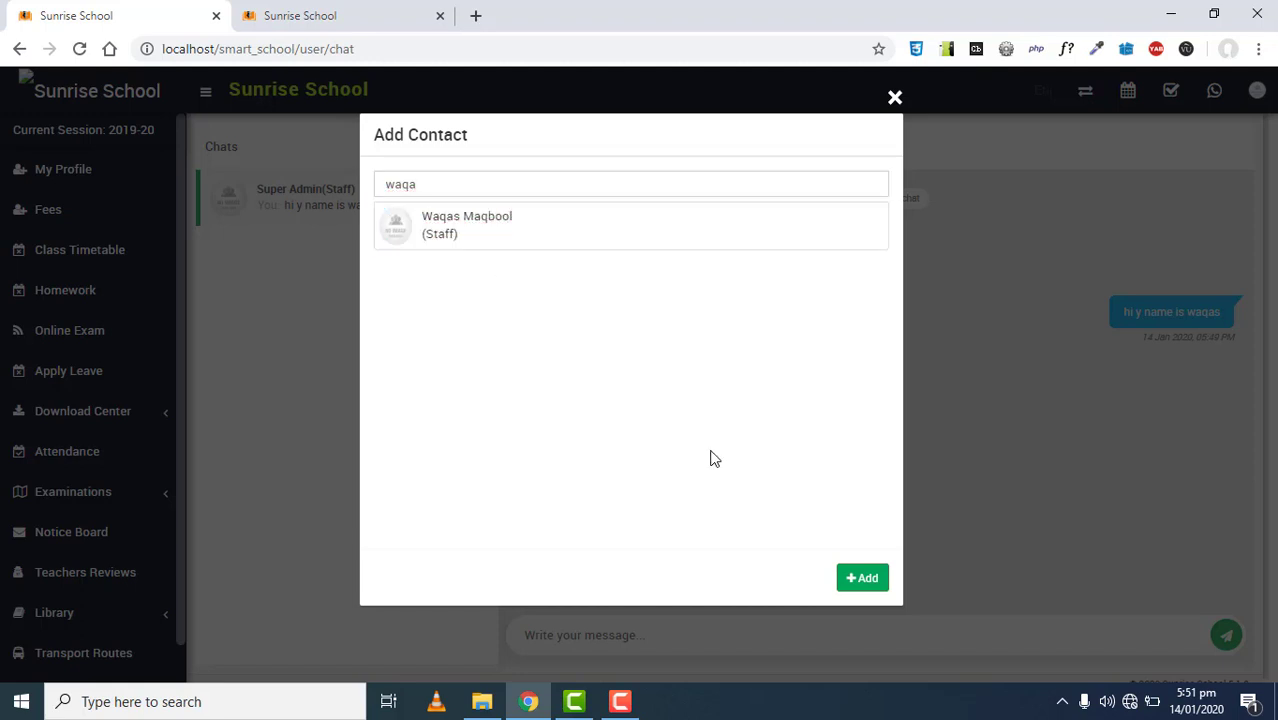
click(694, 237)
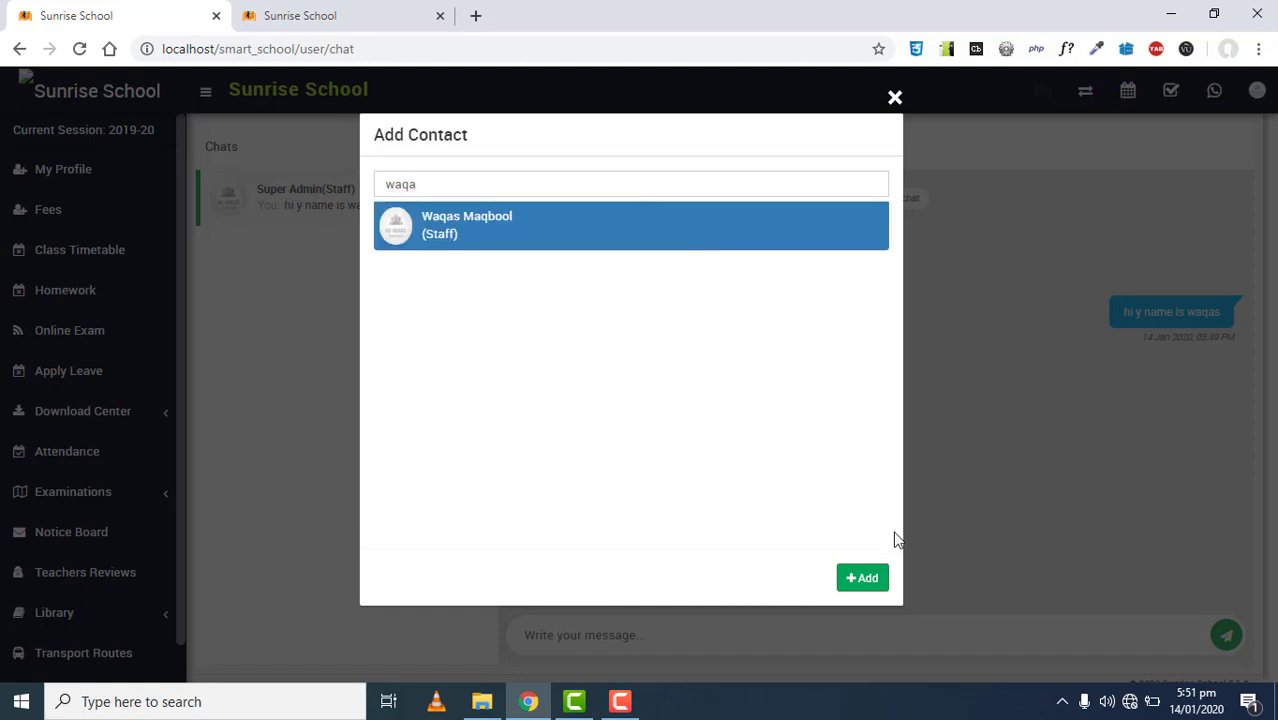
click(856, 588)
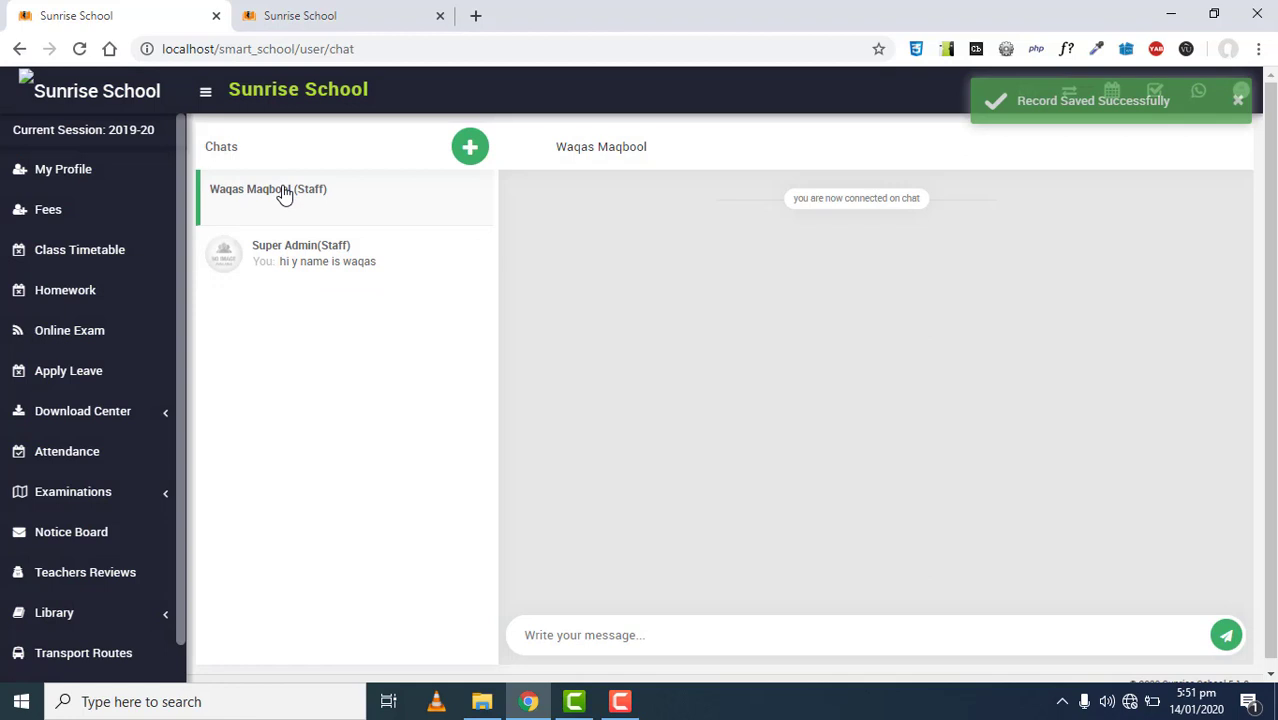
Send the message "hi" to the newly added Staff contact and reload that conversation
click(715, 640)
text(hi)
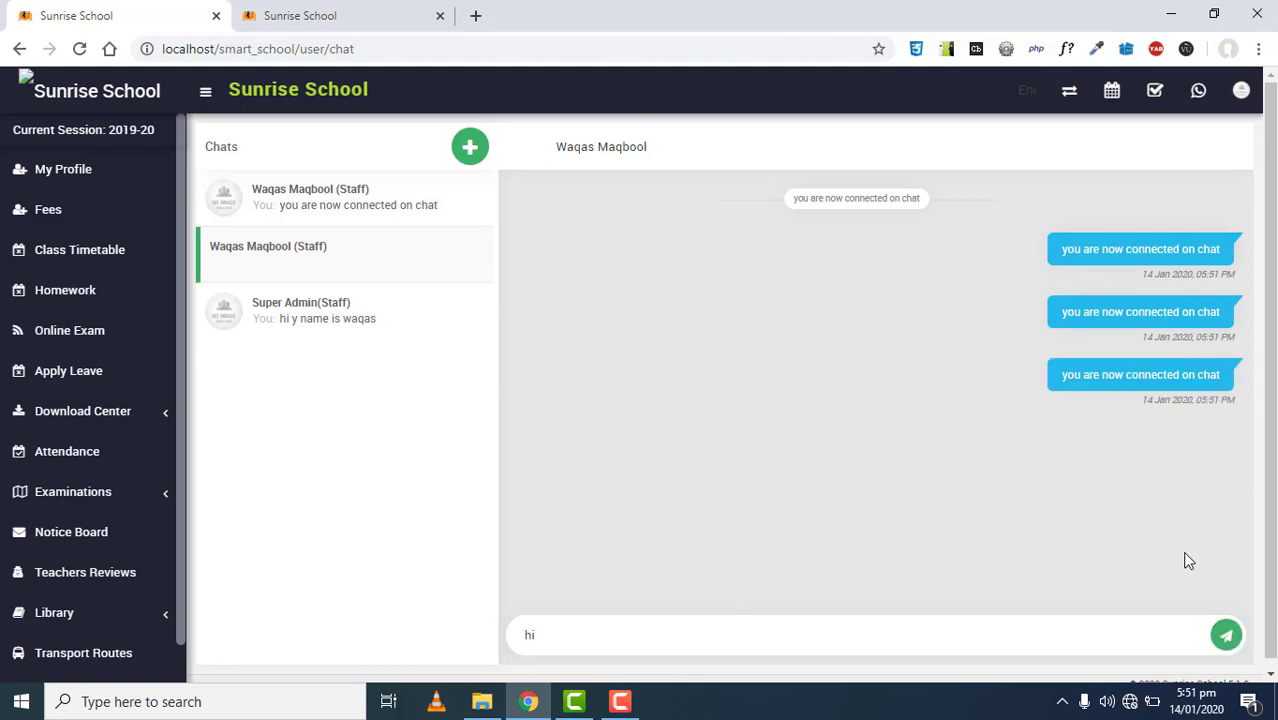
key(Return)
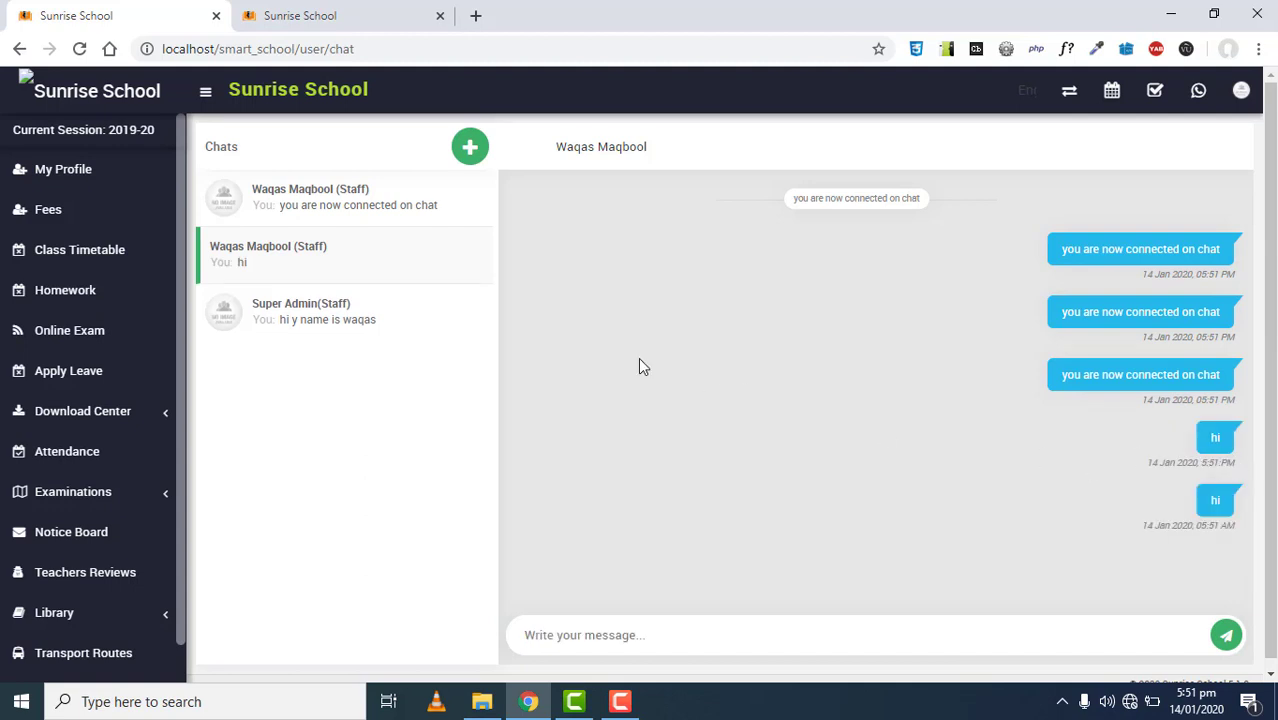
click(314, 252)
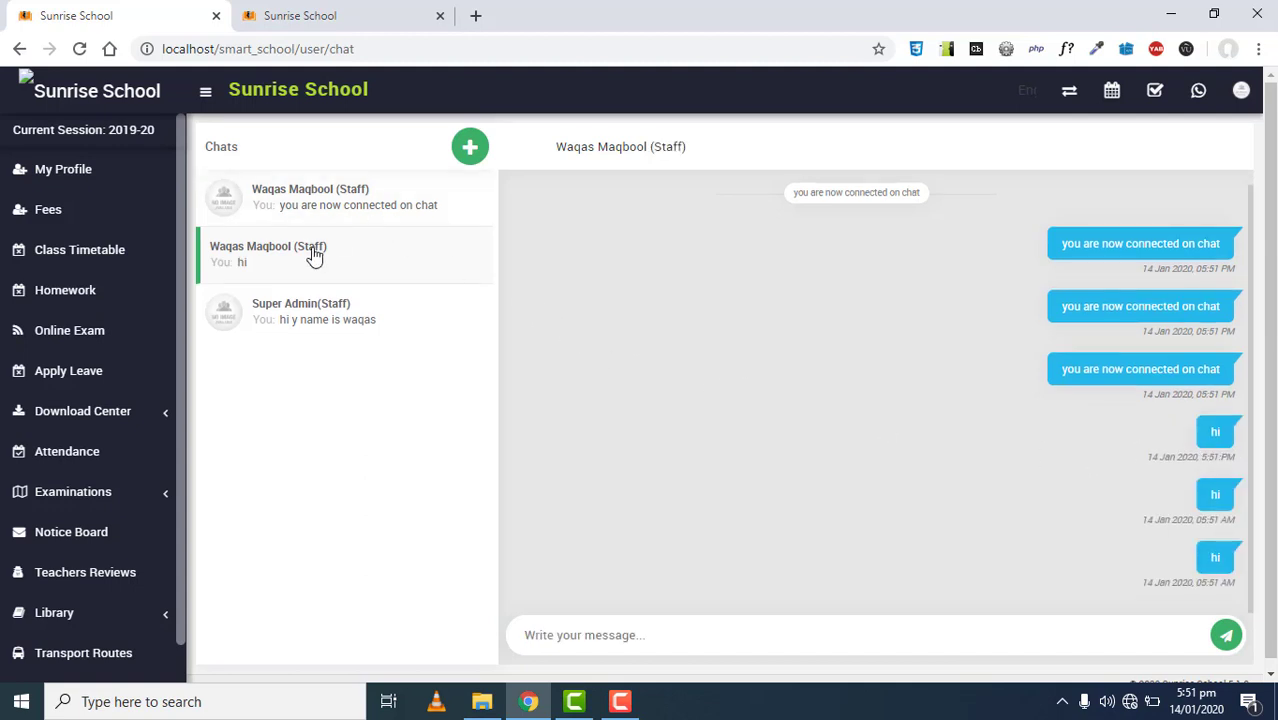